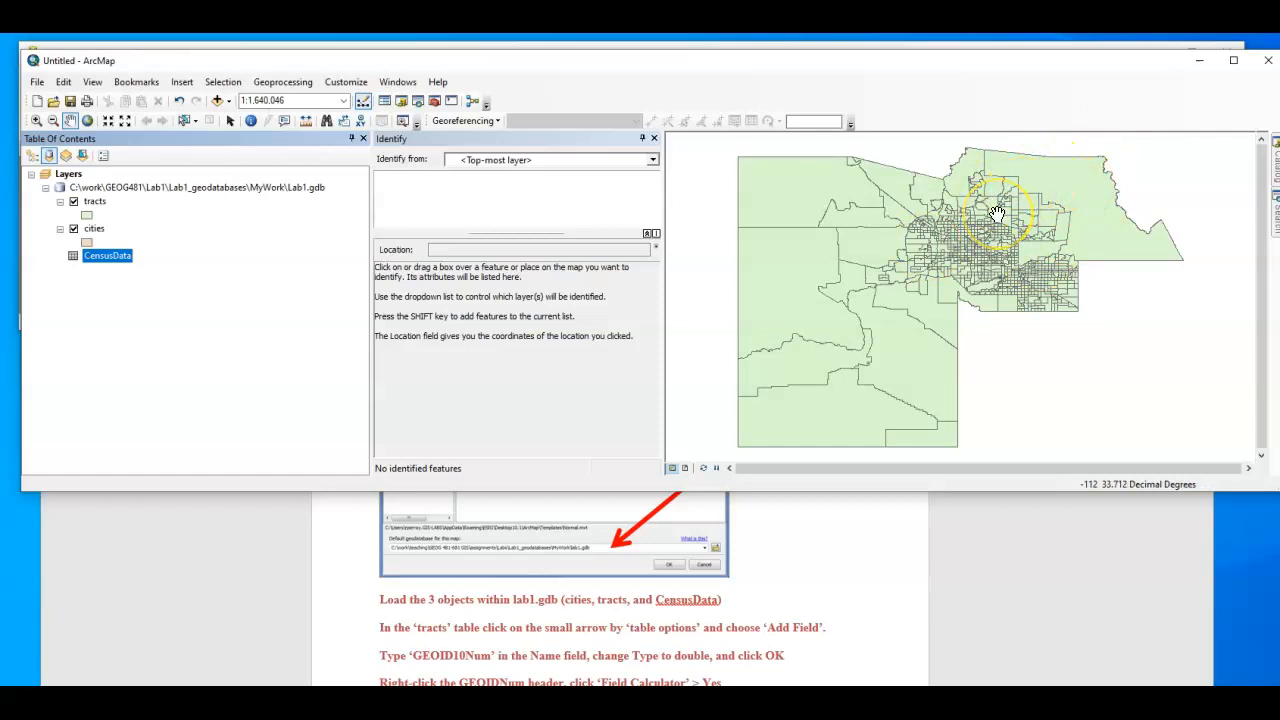
# Review the records and fields in the CensusData table, closing the table when done.
pyautogui.rightClick(112, 262)
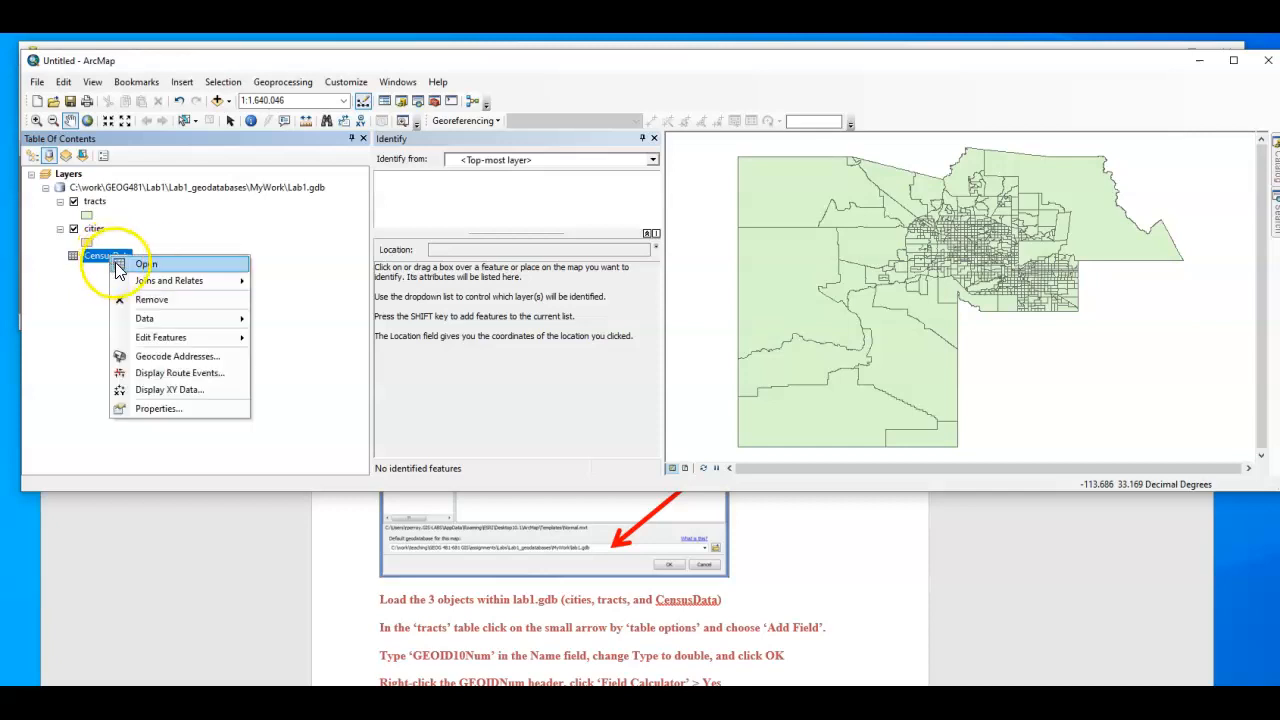
pyautogui.click(145, 264)
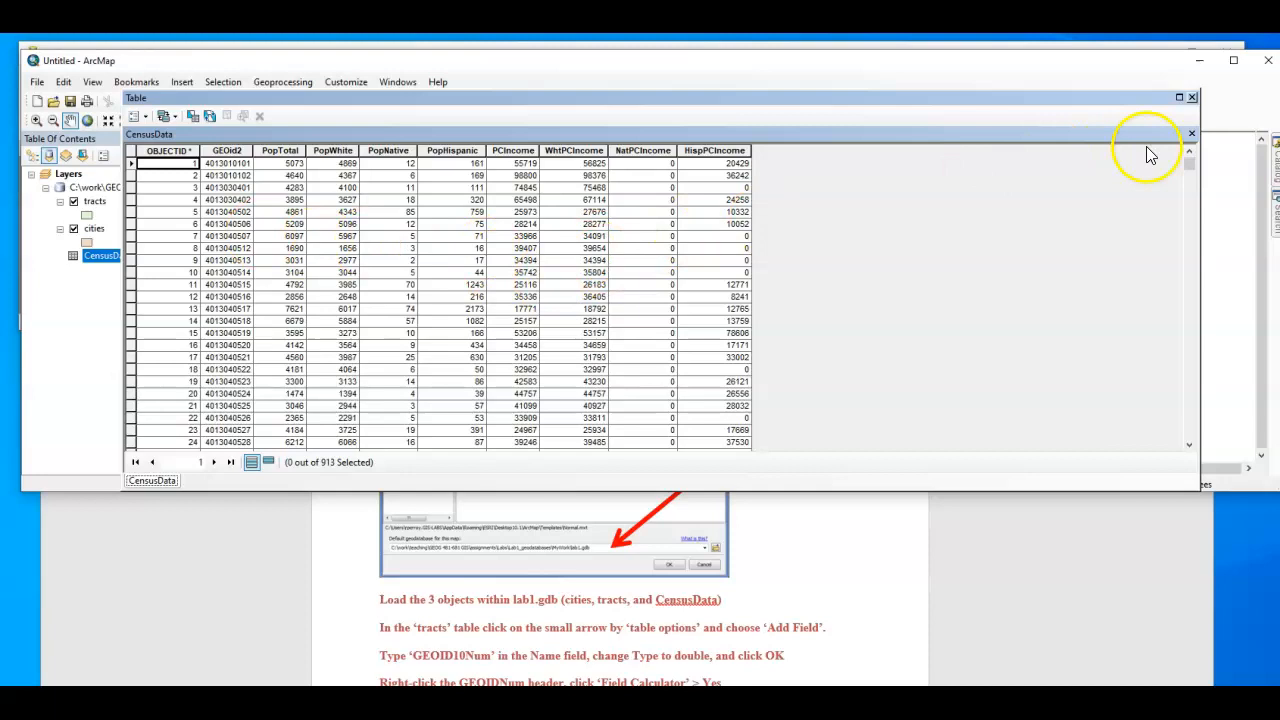
pyautogui.click(1191, 97)
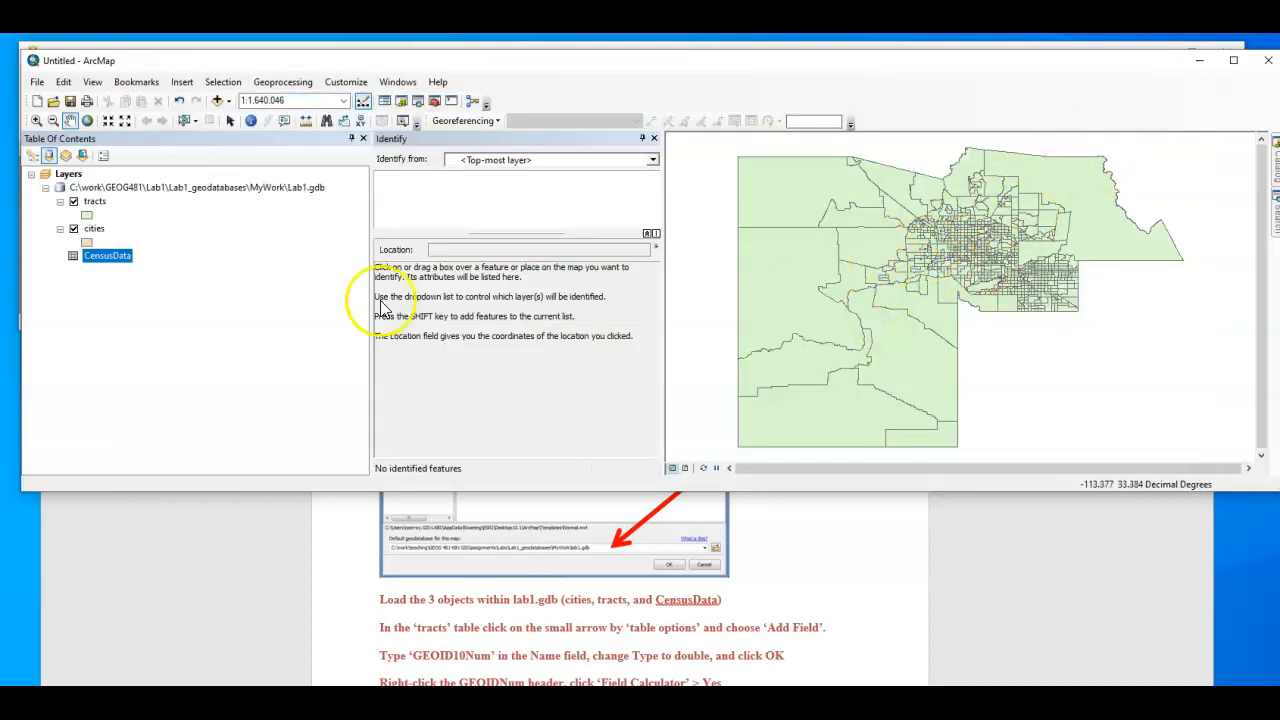
pyautogui.rightClick(105, 255)
pyautogui.click(118, 266)
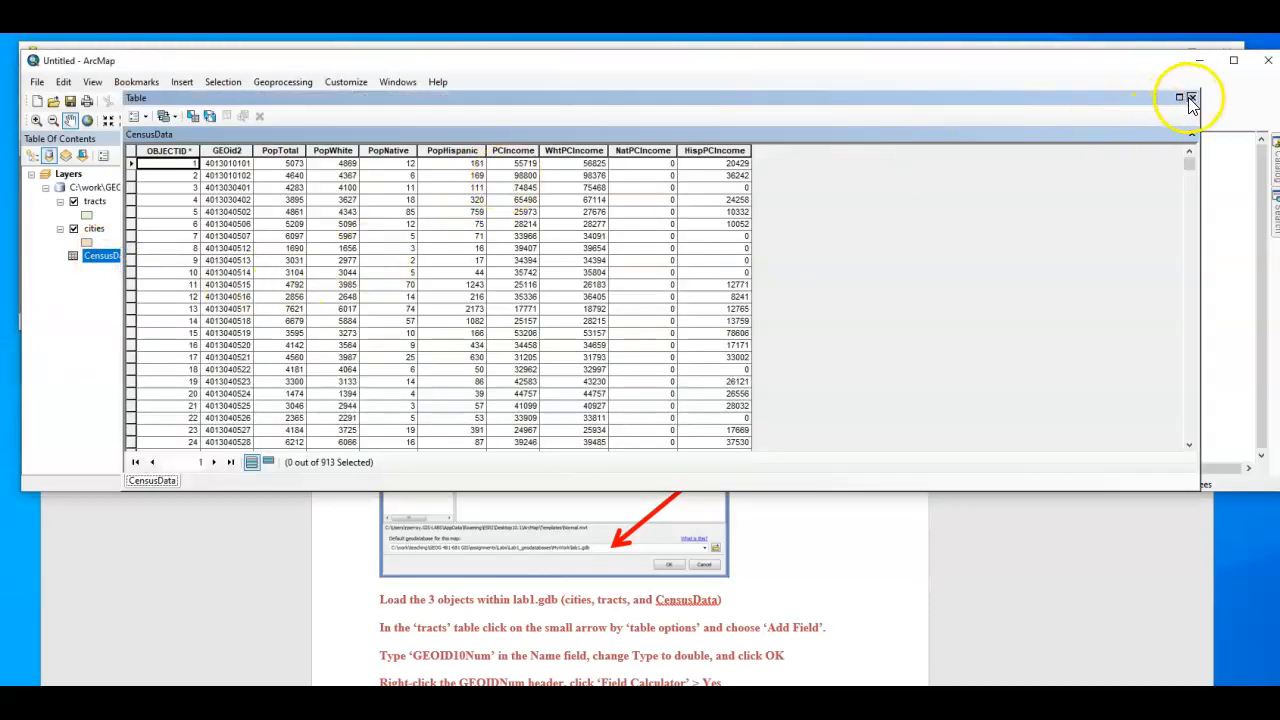
pyautogui.click(1191, 97)
# Examine the GEOID10 column in the attribute table of the tracts layer and close the table.
pyautogui.rightClick(95, 203)
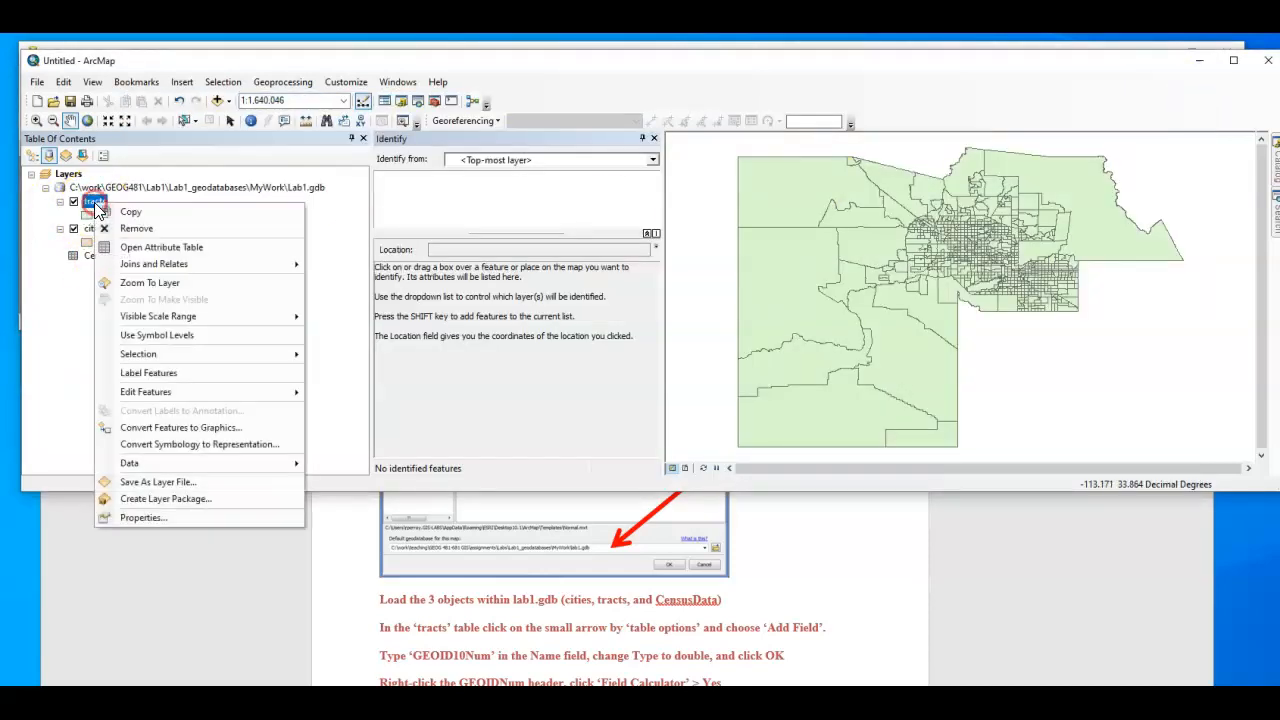
pyautogui.click(150, 247)
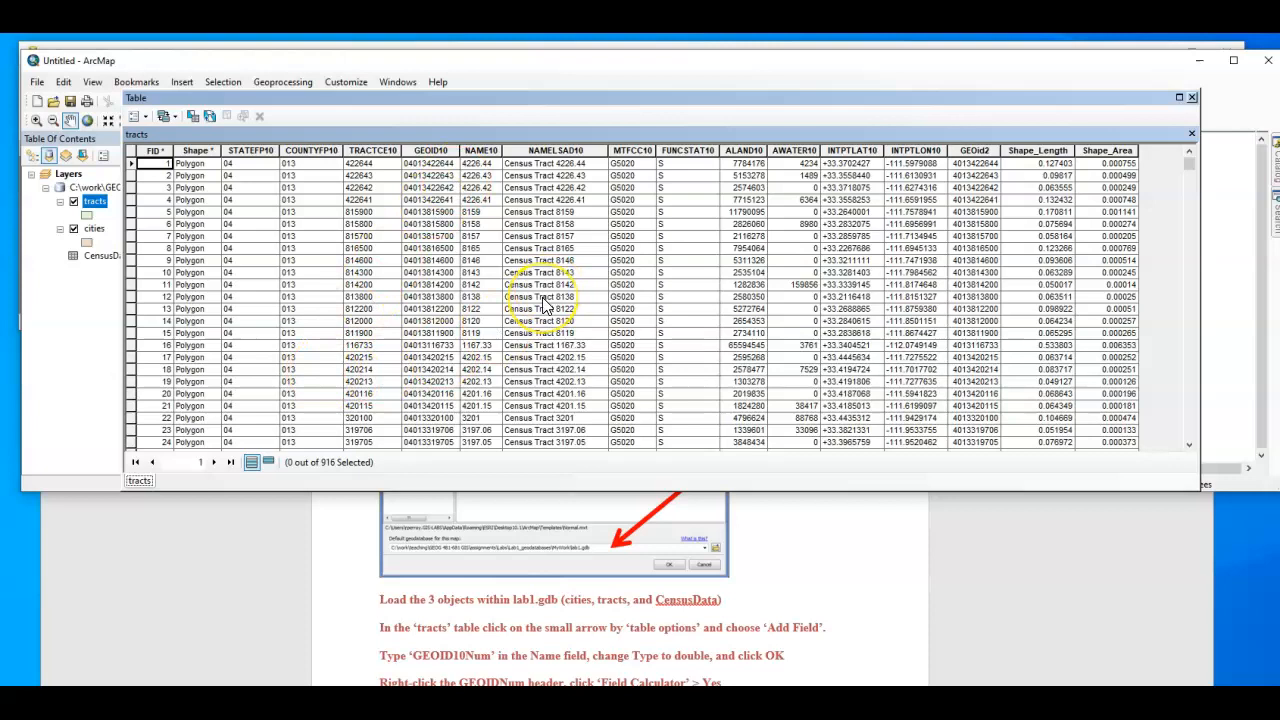
pyautogui.click(433, 150)
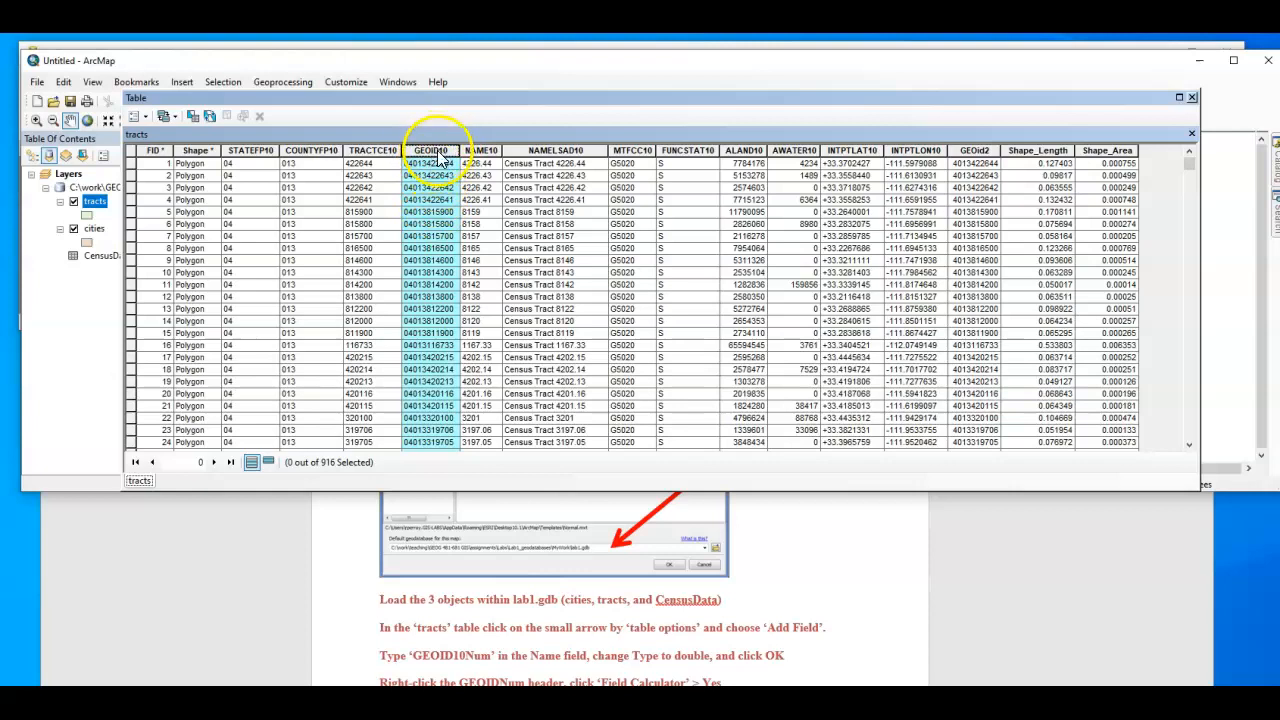
pyautogui.click(1192, 97)
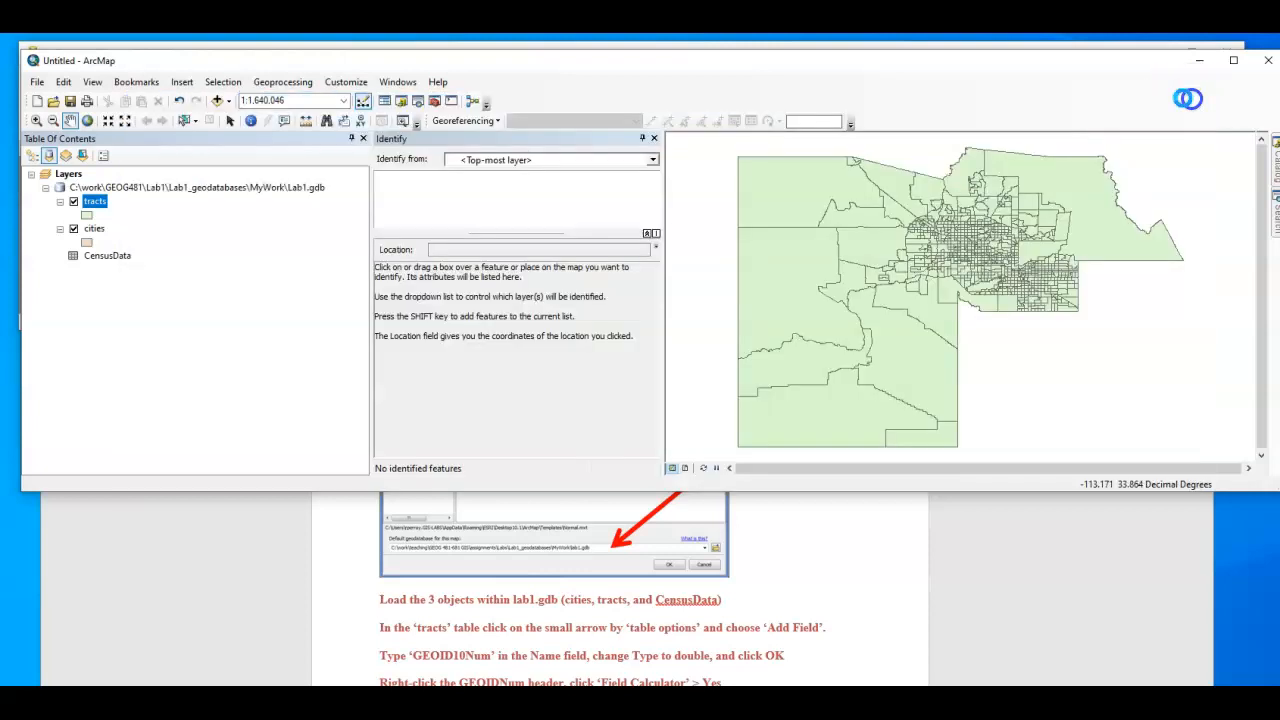
# Check the data type of the GEOid2 field in the CensusData table, closing its properties and the table.
pyautogui.rightClick(108, 256)
pyautogui.click(126, 267)
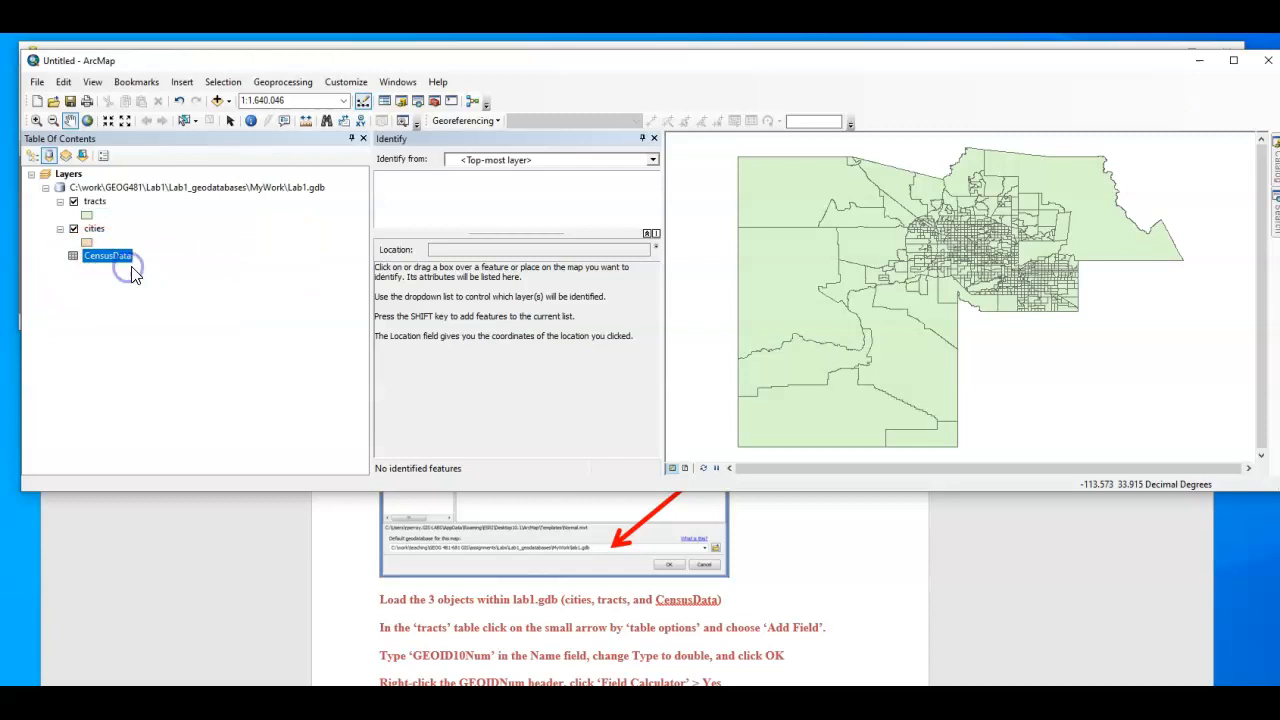
pyautogui.click(227, 148)
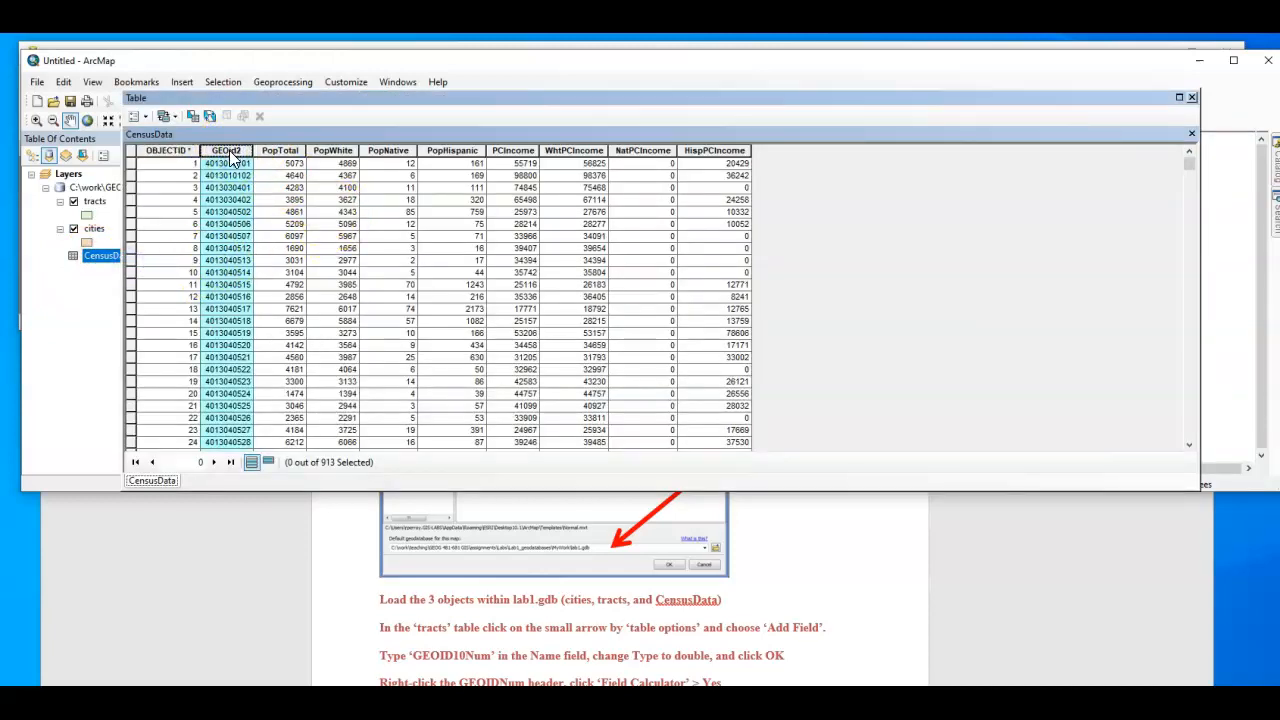
pyautogui.rightClick(230, 152)
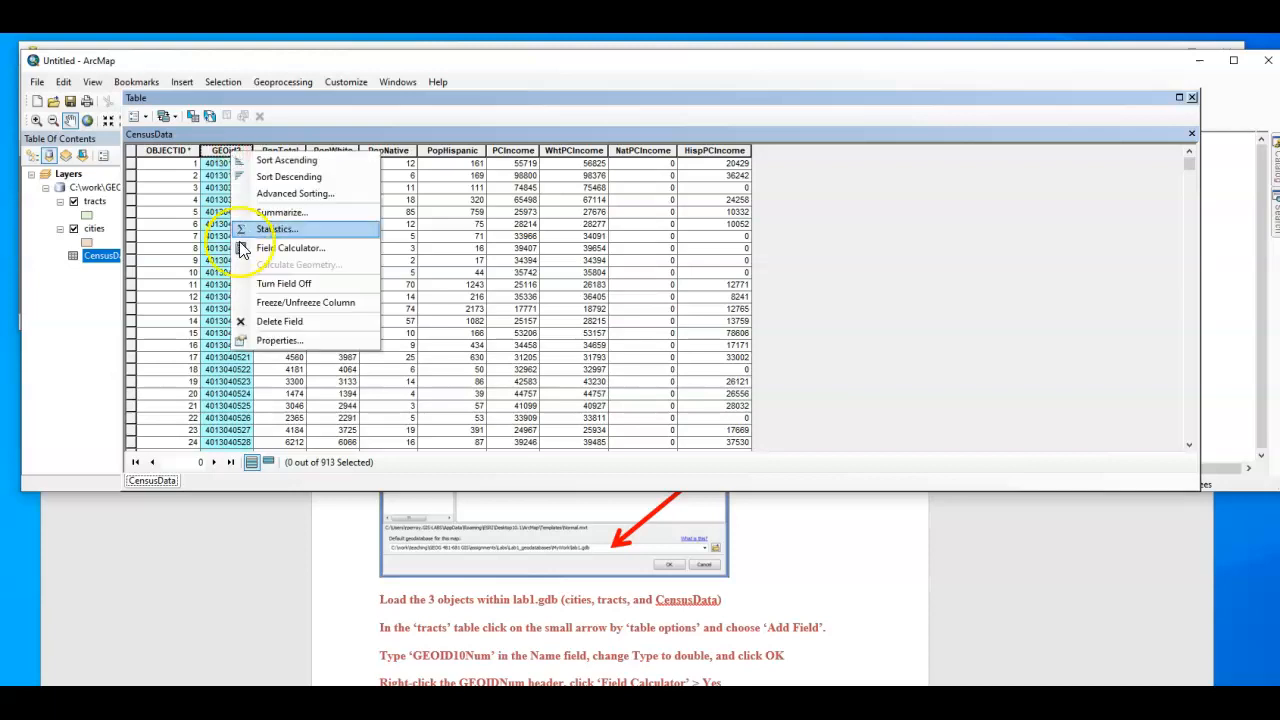
pyautogui.click(252, 343)
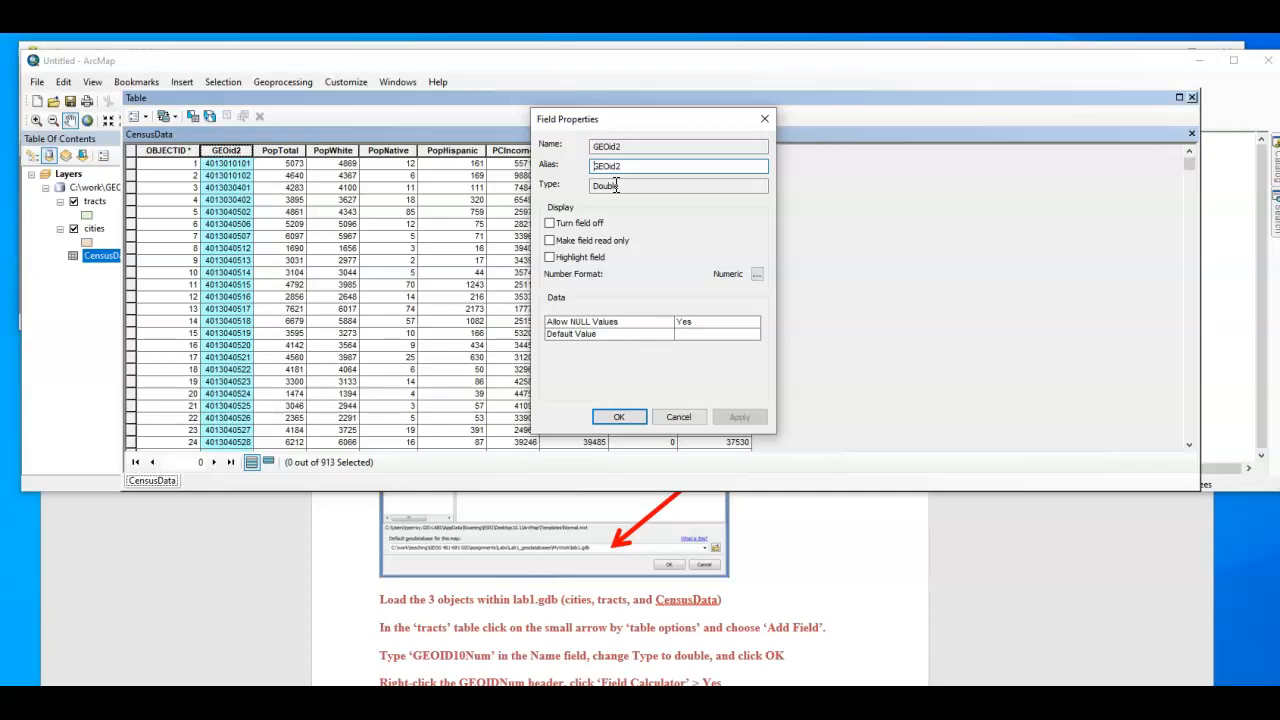
pyautogui.click(765, 118)
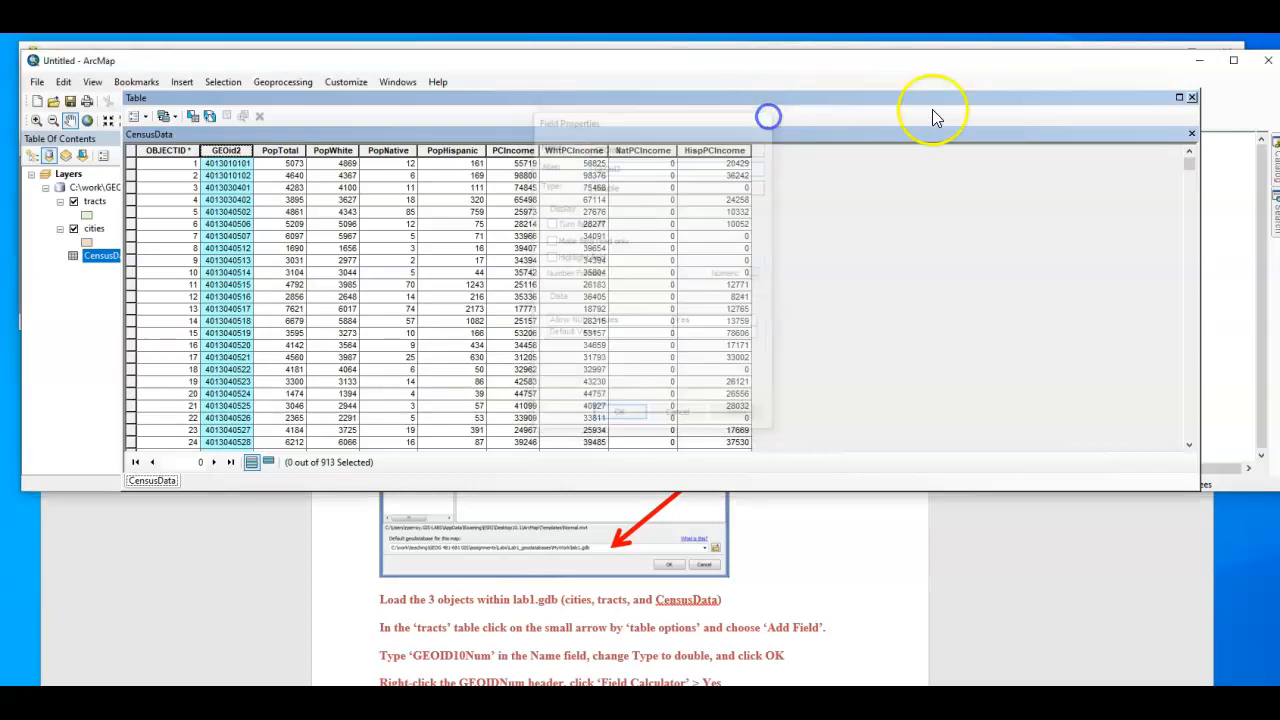
pyautogui.click(1192, 97)
# Check the data type of the GEOID10 field in the tracts attribute table and close its properties.
pyautogui.rightClick(96, 203)
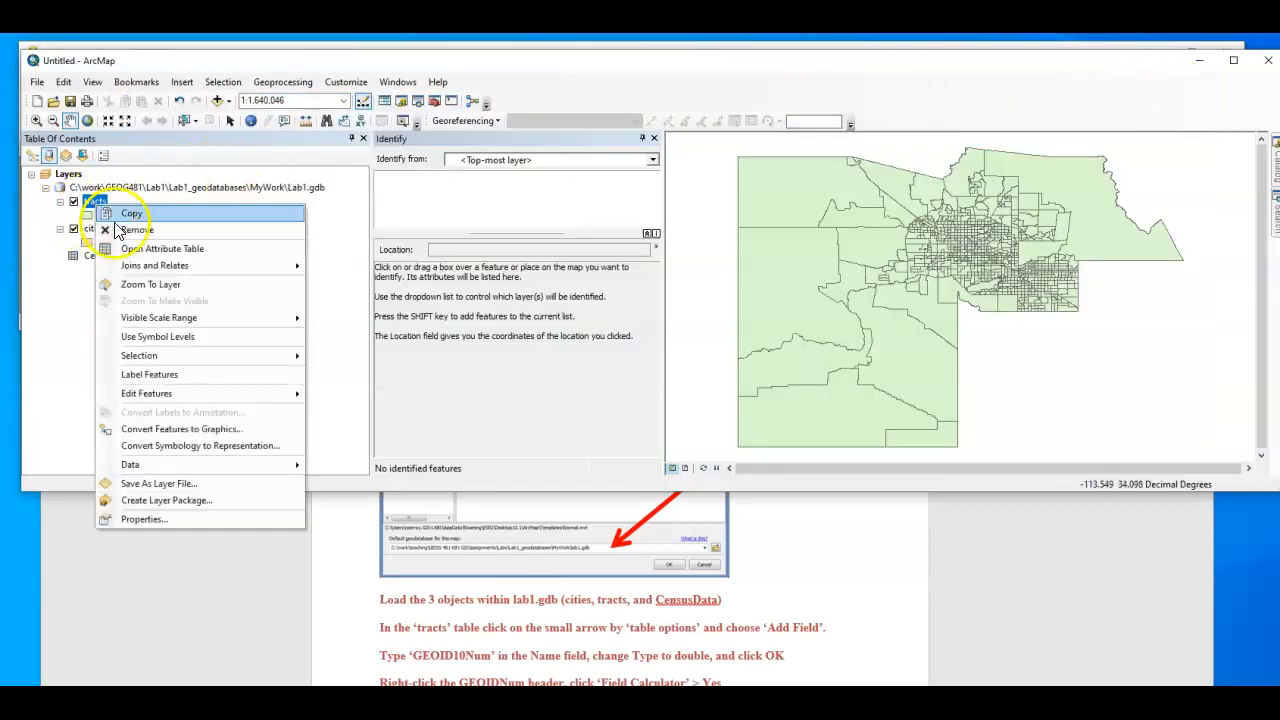
pyautogui.click(140, 248)
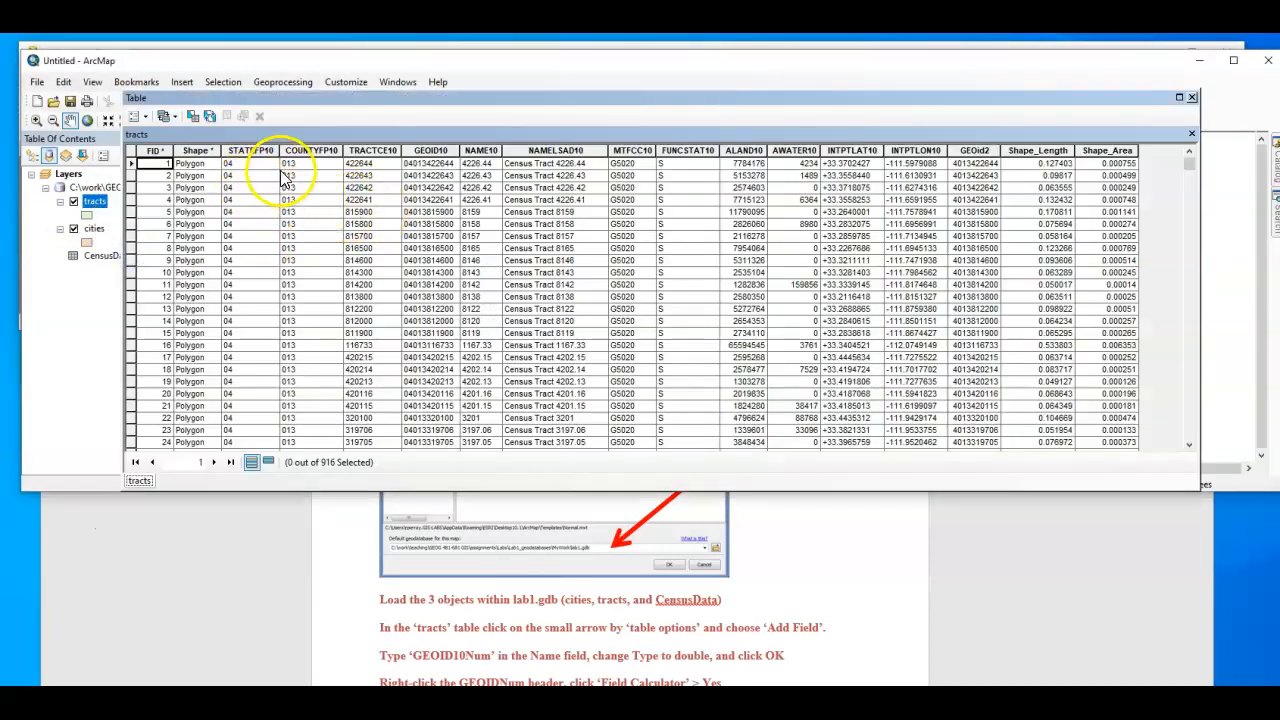
pyautogui.click(425, 148)
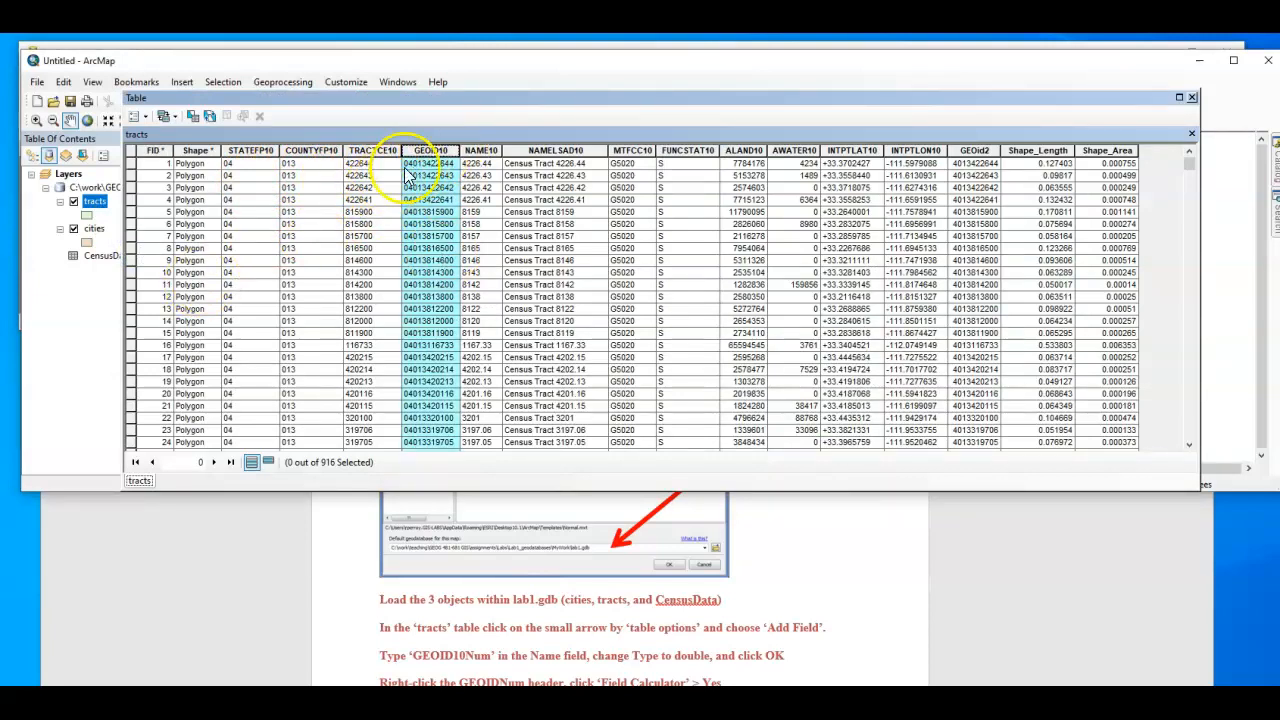
pyautogui.rightClick(450, 150)
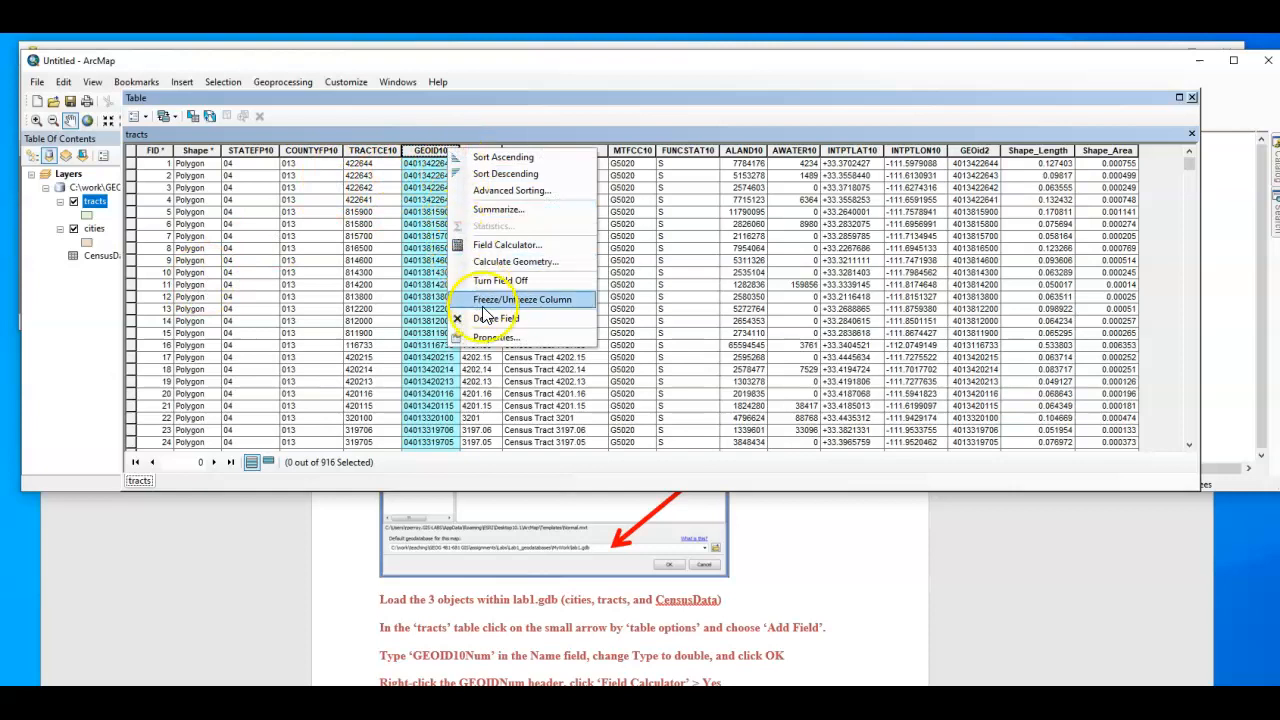
pyautogui.click(492, 337)
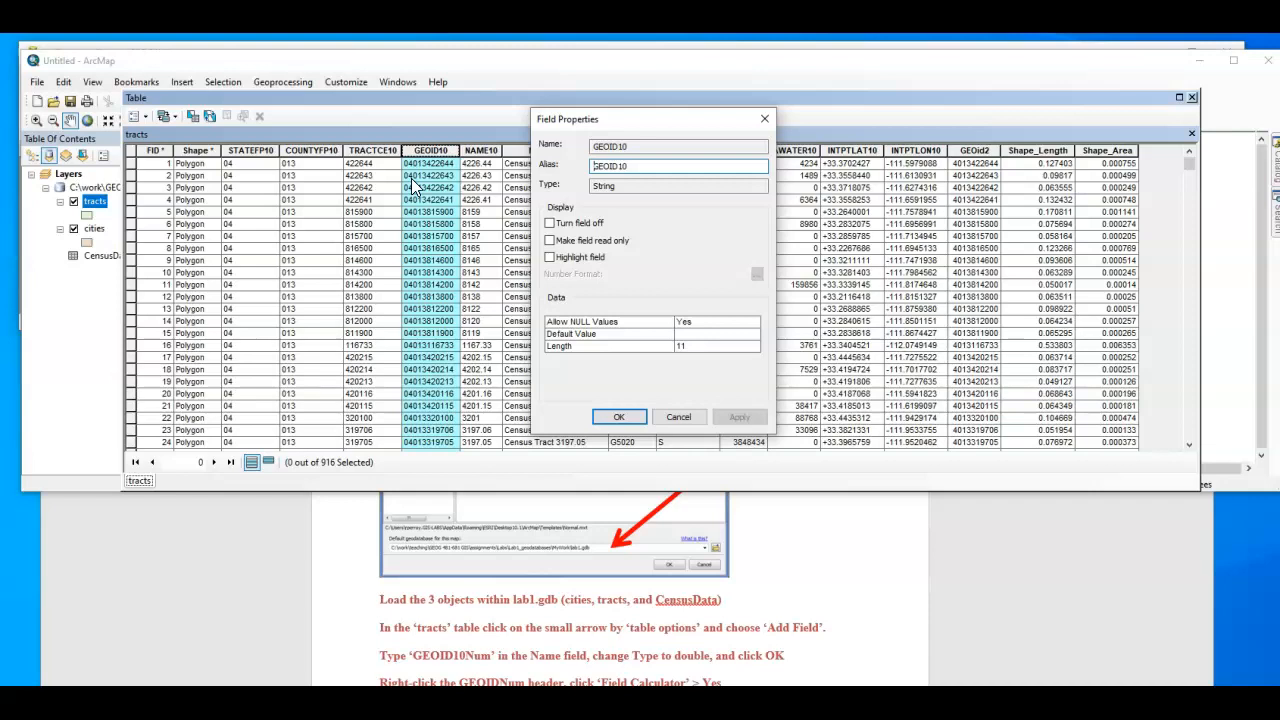
pyautogui.click(765, 118)
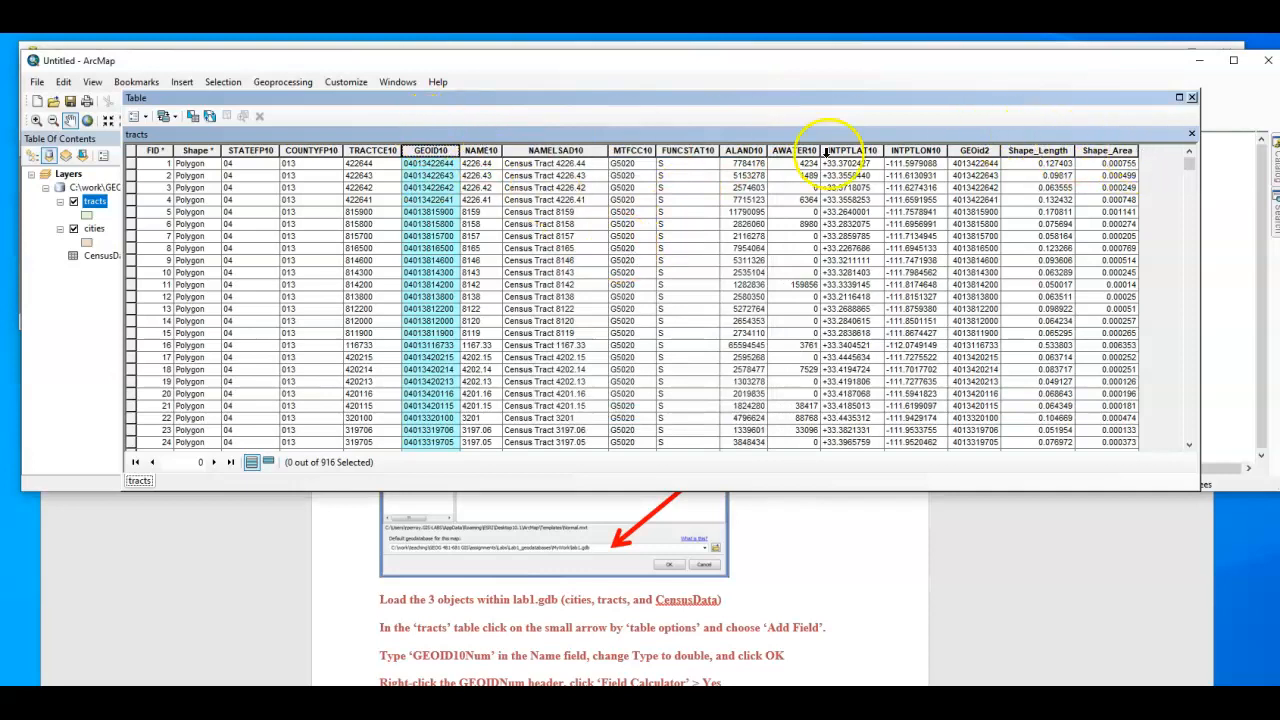
# Switch to the Lab1_GIS.docx instructions in Word and read how to add and calculate the GEOID10Num field.
pyautogui.moveTo(276, 95); pyautogui.dragTo(254, 95)
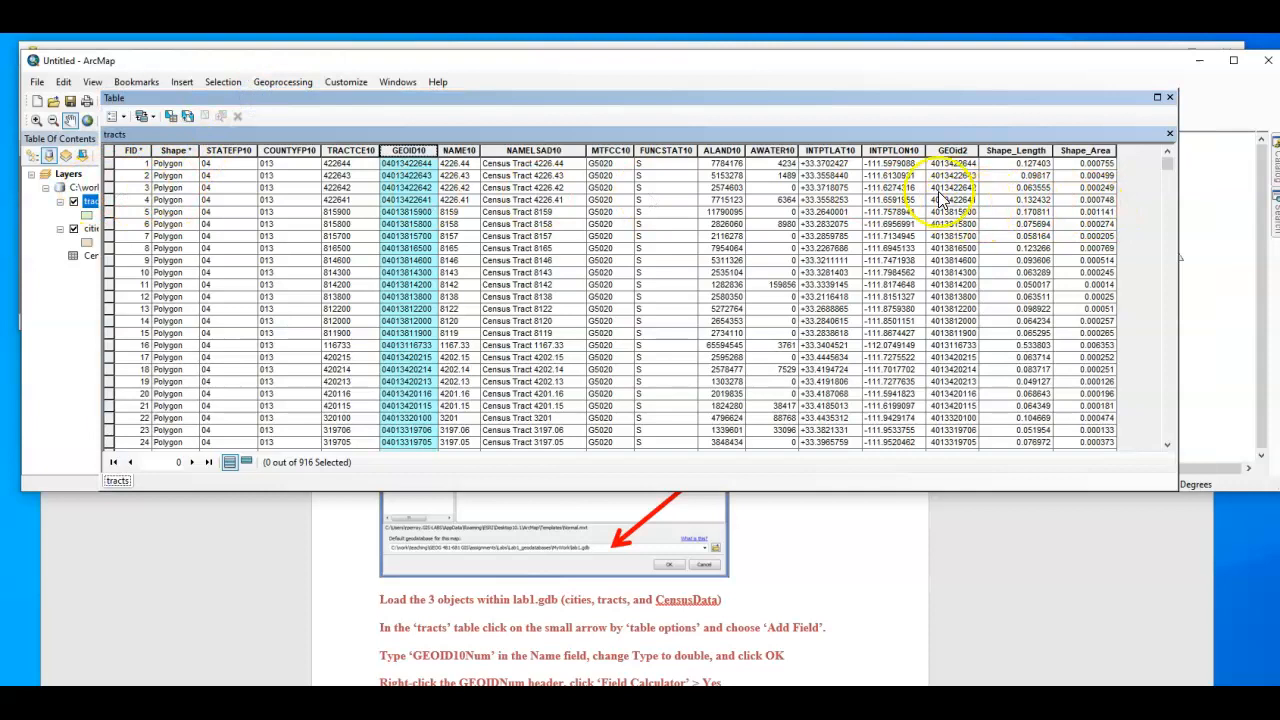
pyautogui.click(514, 603)
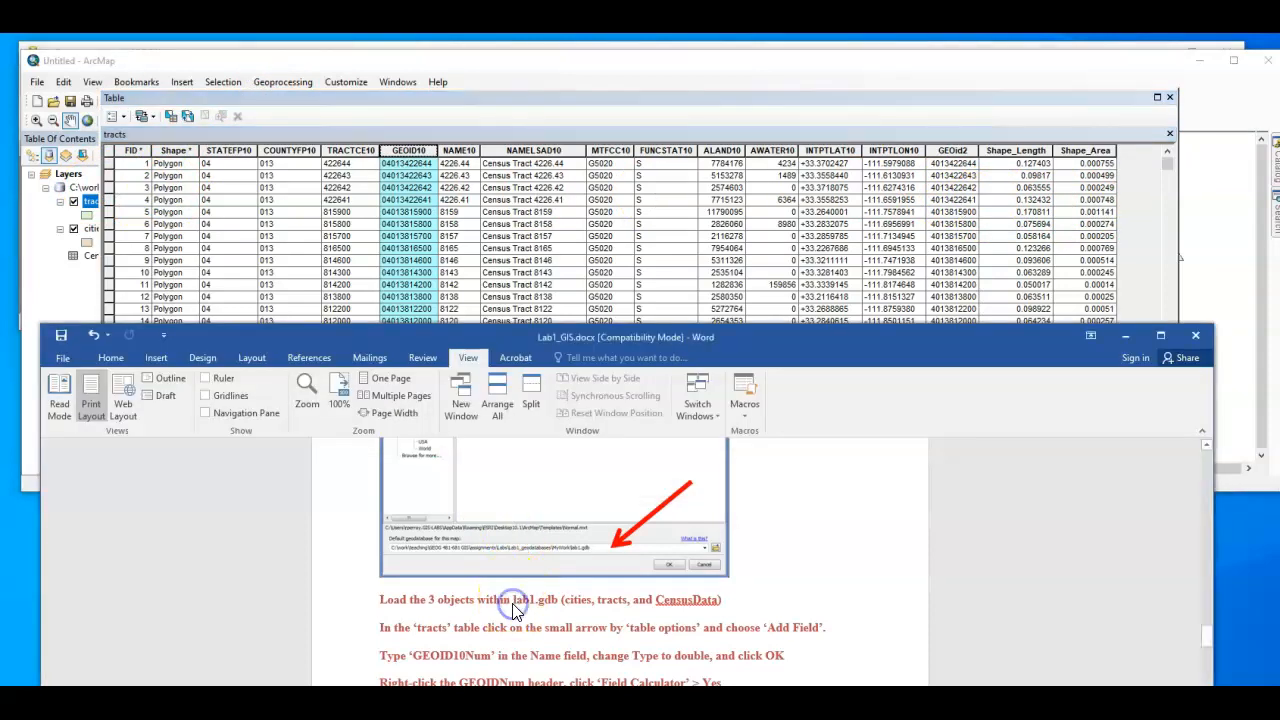
pyautogui.scroll(-3, 514, 609)
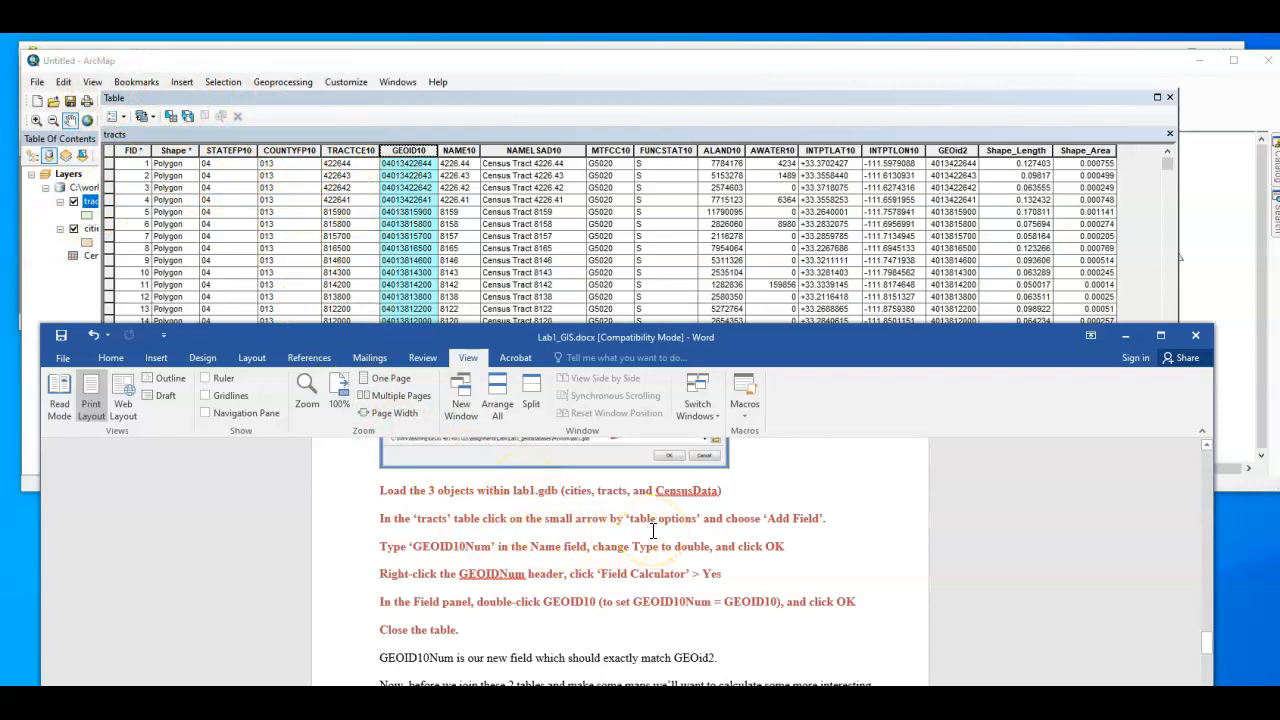
# Try to add a new field to the tracts attribute table in ArcMap, and close the table.
pyautogui.click(123, 118)
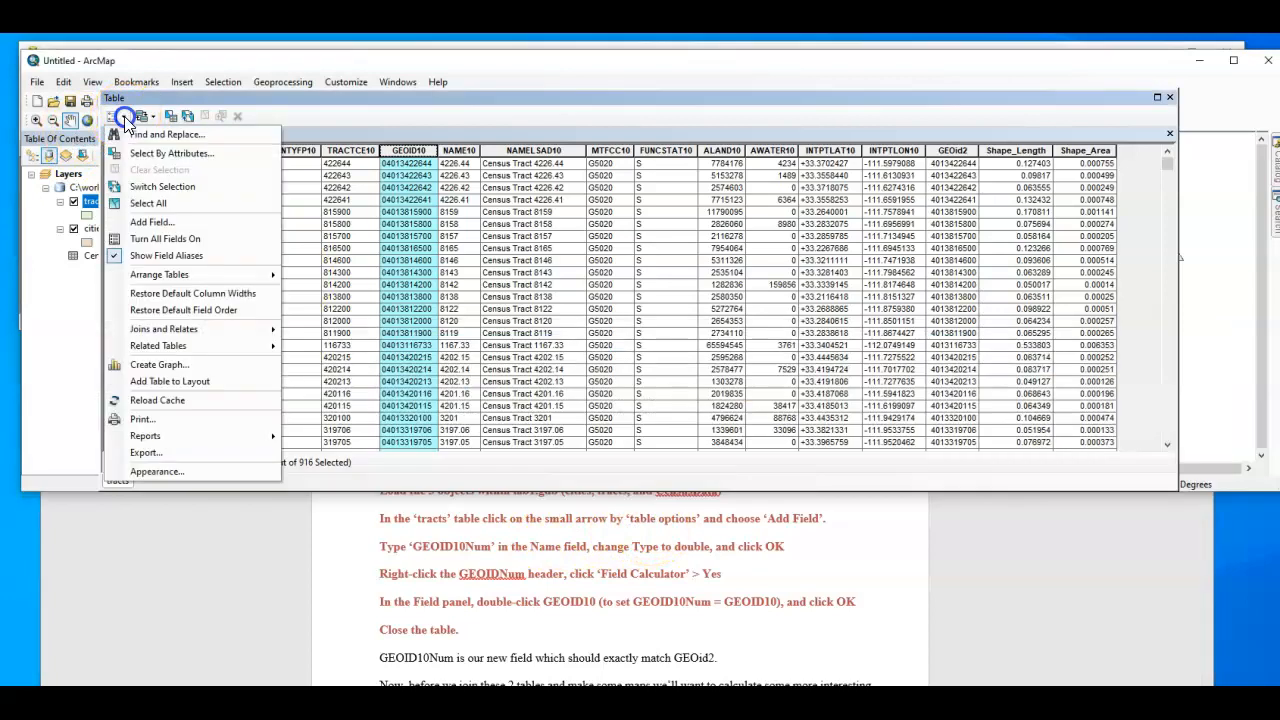
pyautogui.click(140, 222)
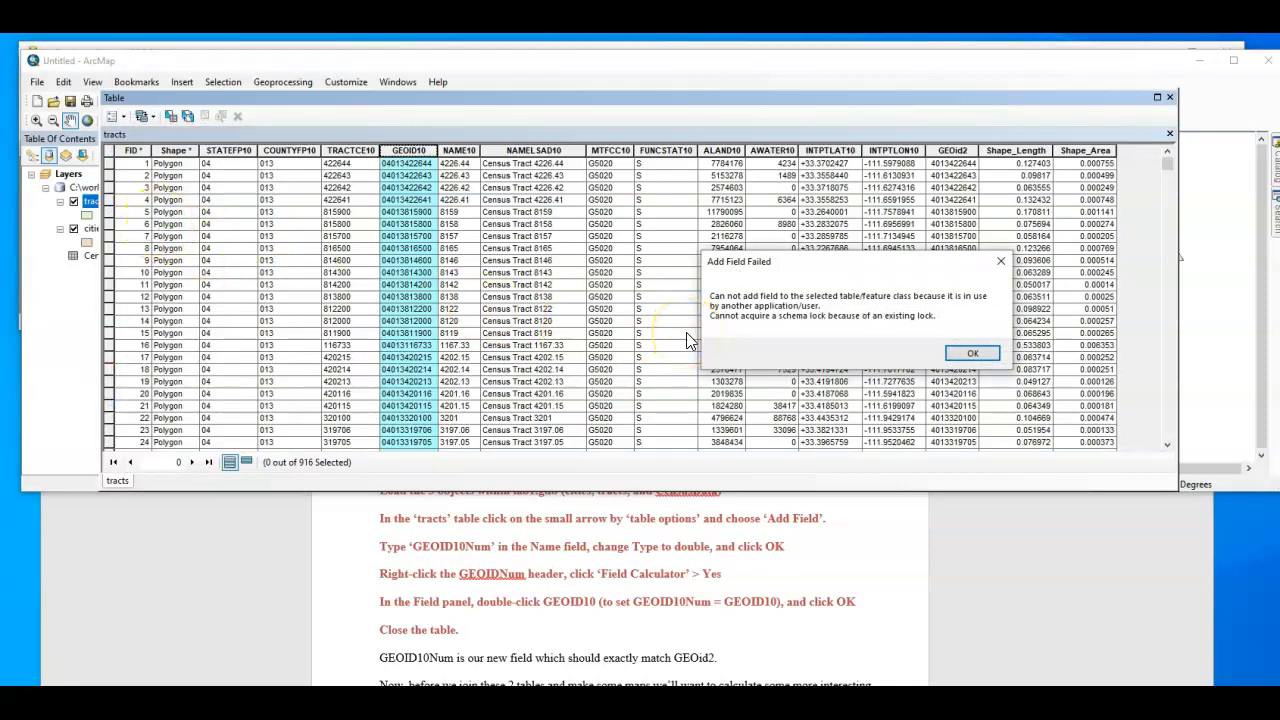
pyautogui.click(968, 355)
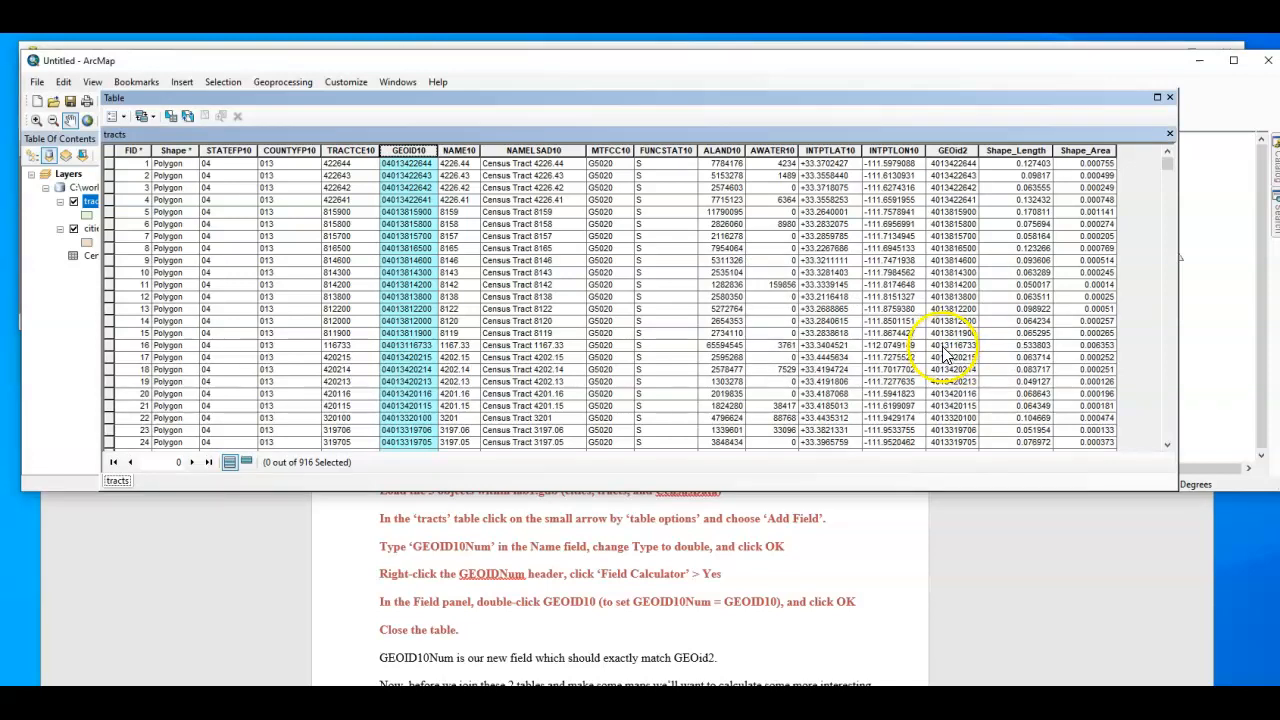
pyautogui.click(1169, 97)
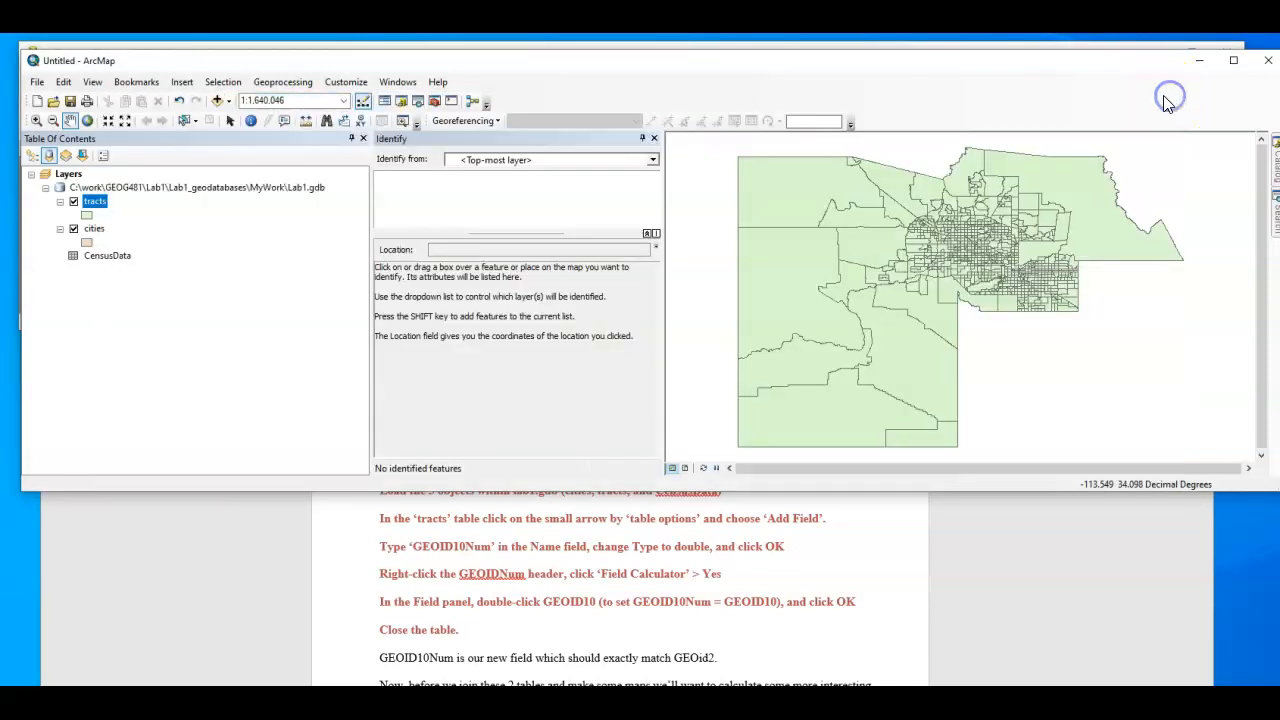
pyautogui.click(456, 190)
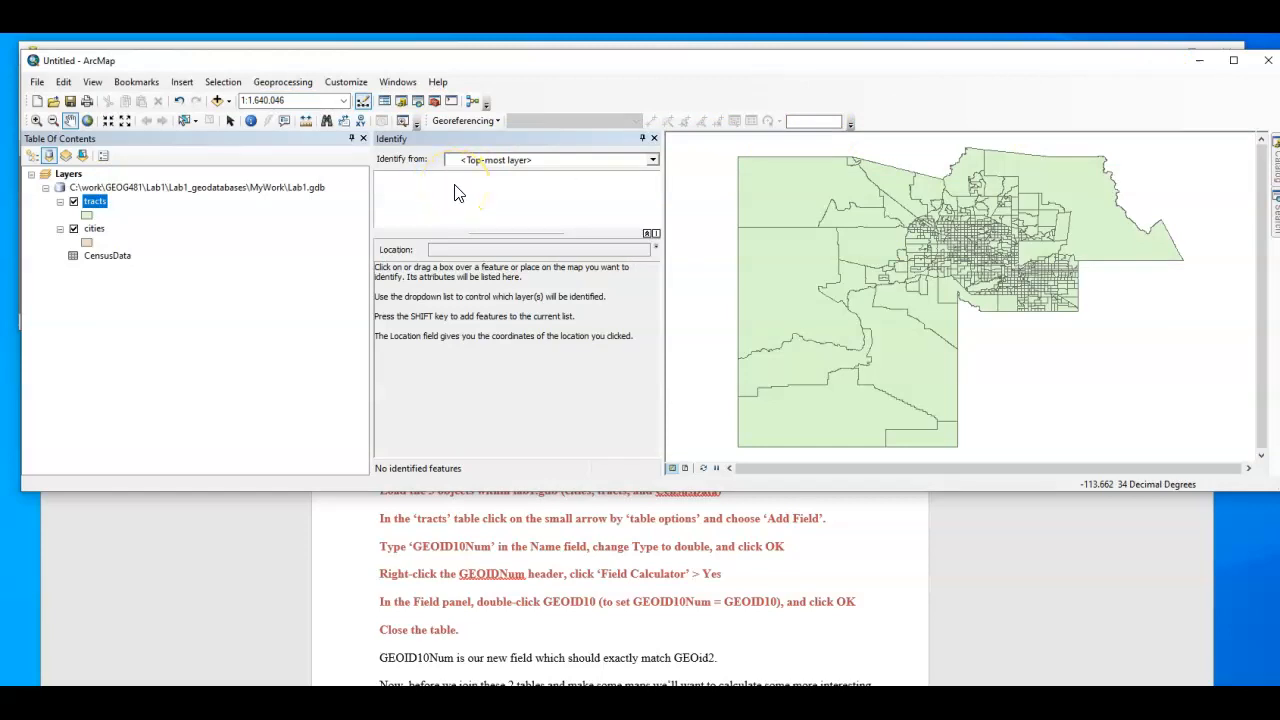
pyautogui.click(491, 183)
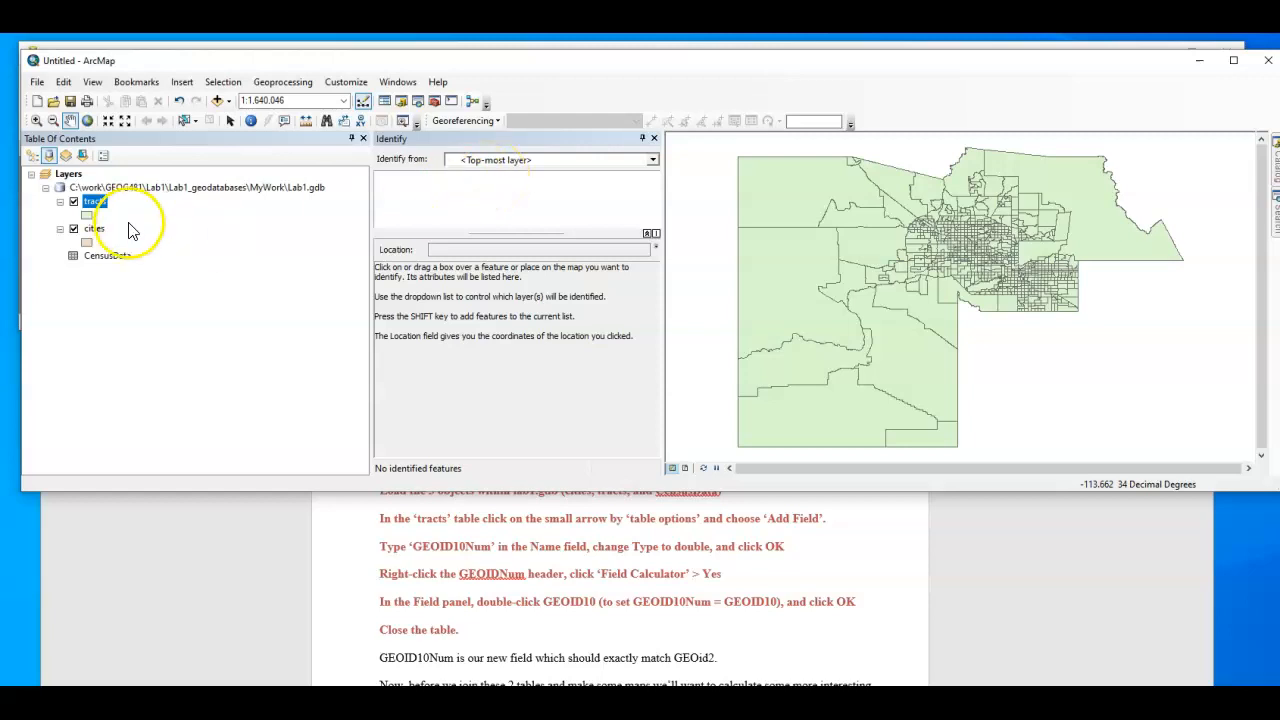
# Reopen the attribute table of the tracts layer and try again to add a field.
pyautogui.click(98, 207)
pyautogui.rightClick(99, 212)
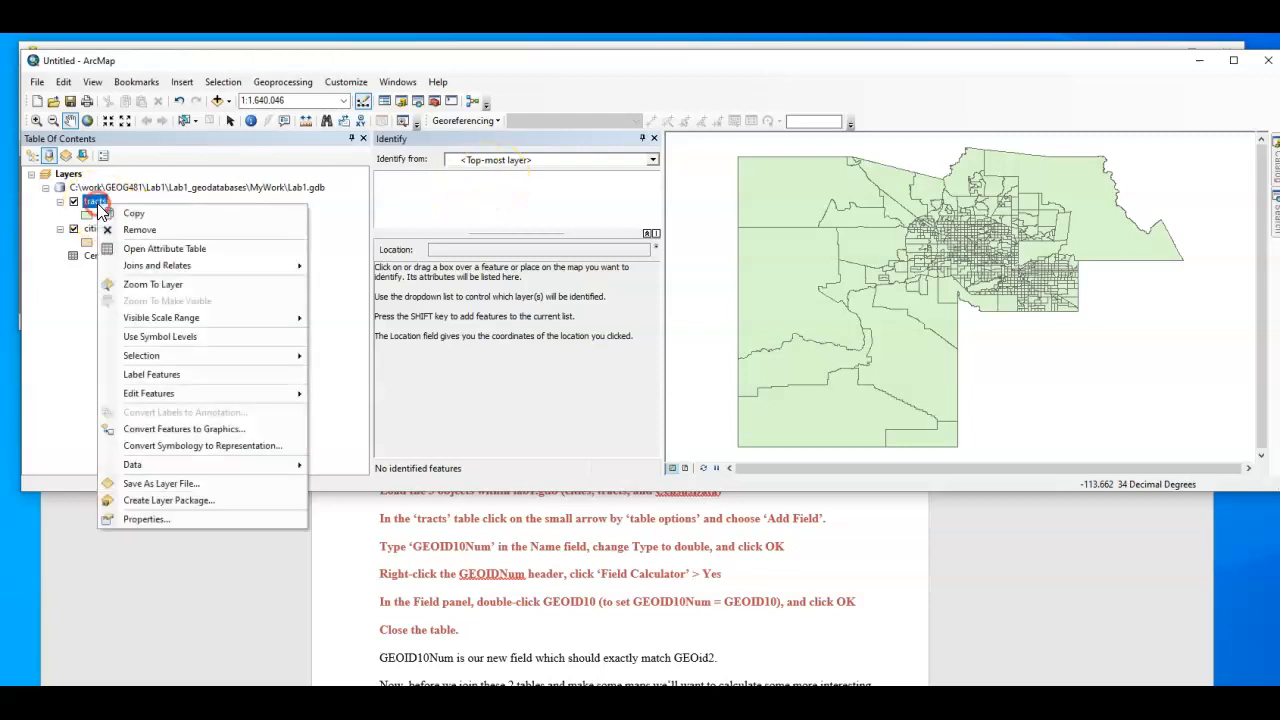
pyautogui.click(147, 249)
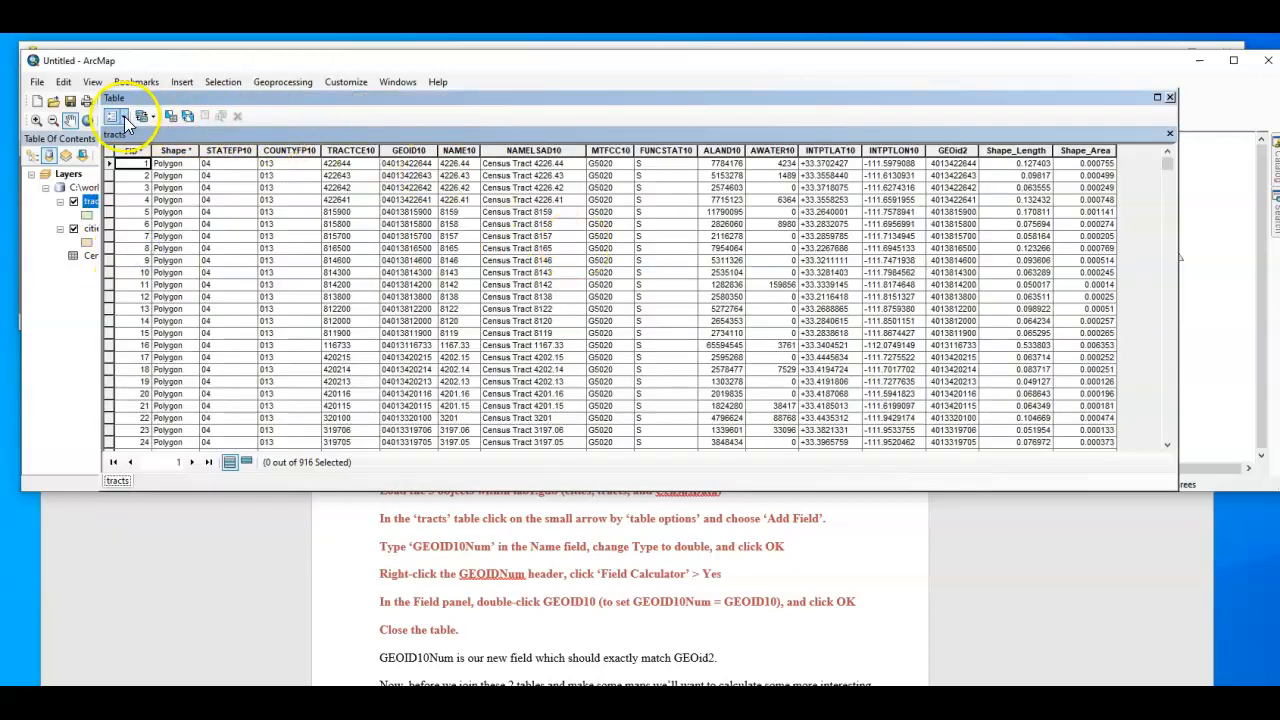
pyautogui.click(124, 119)
pyautogui.click(138, 221)
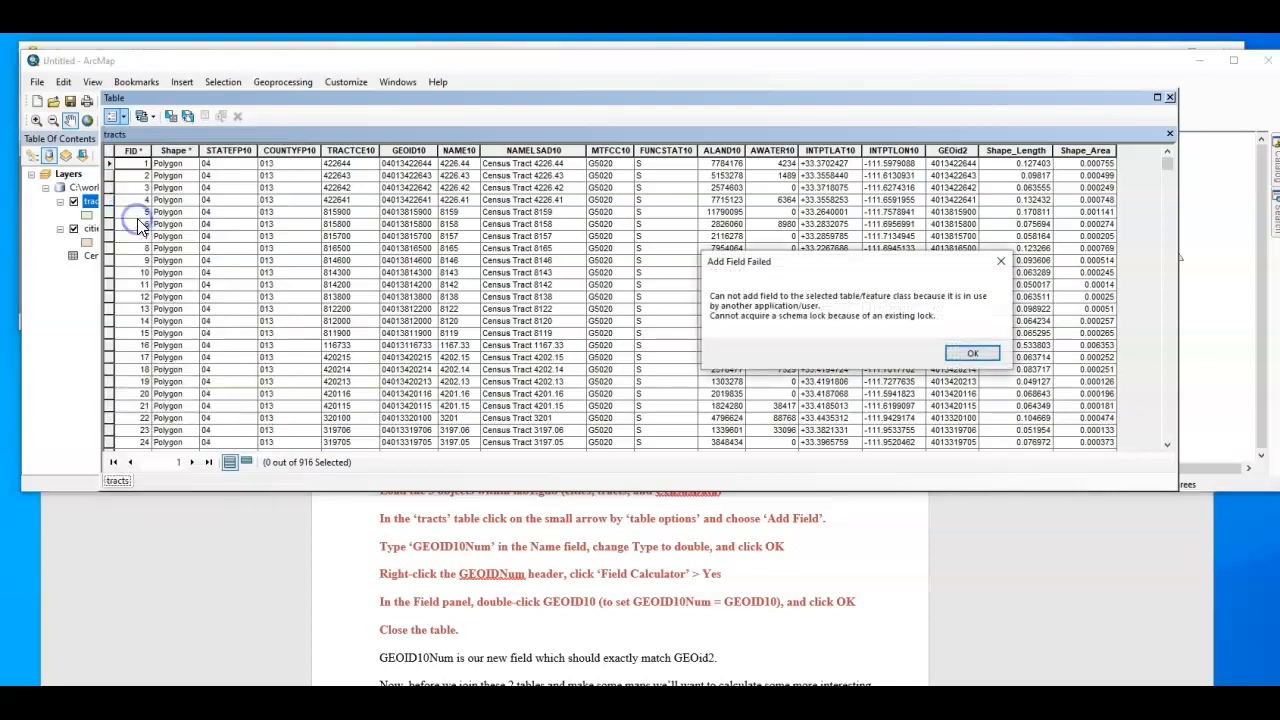
pyautogui.click(973, 354)
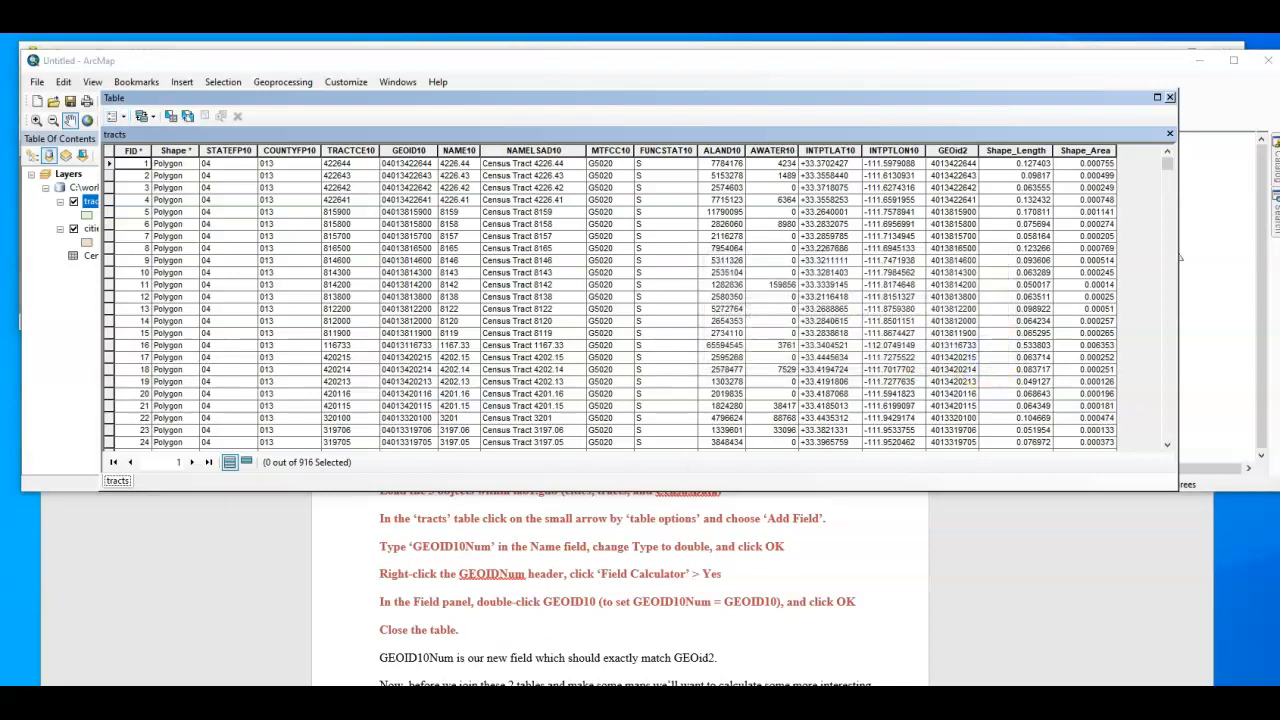
# Switch to the ArcCatalog window that is previewing the tracts feature class and close ArcCatalog.
pyautogui.hotkey('alt', 'Tab')
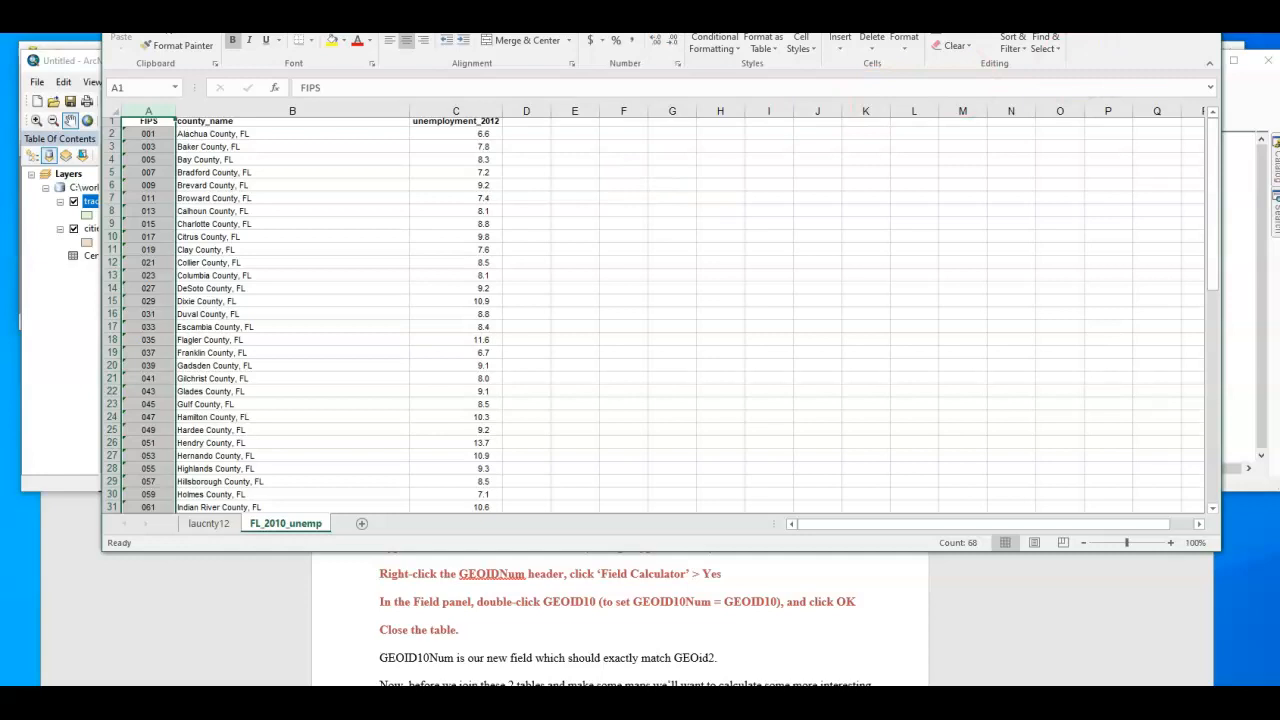
pyautogui.hotkey('alt', 'Tab')
pyautogui.hotkey('alt', 'Tab')
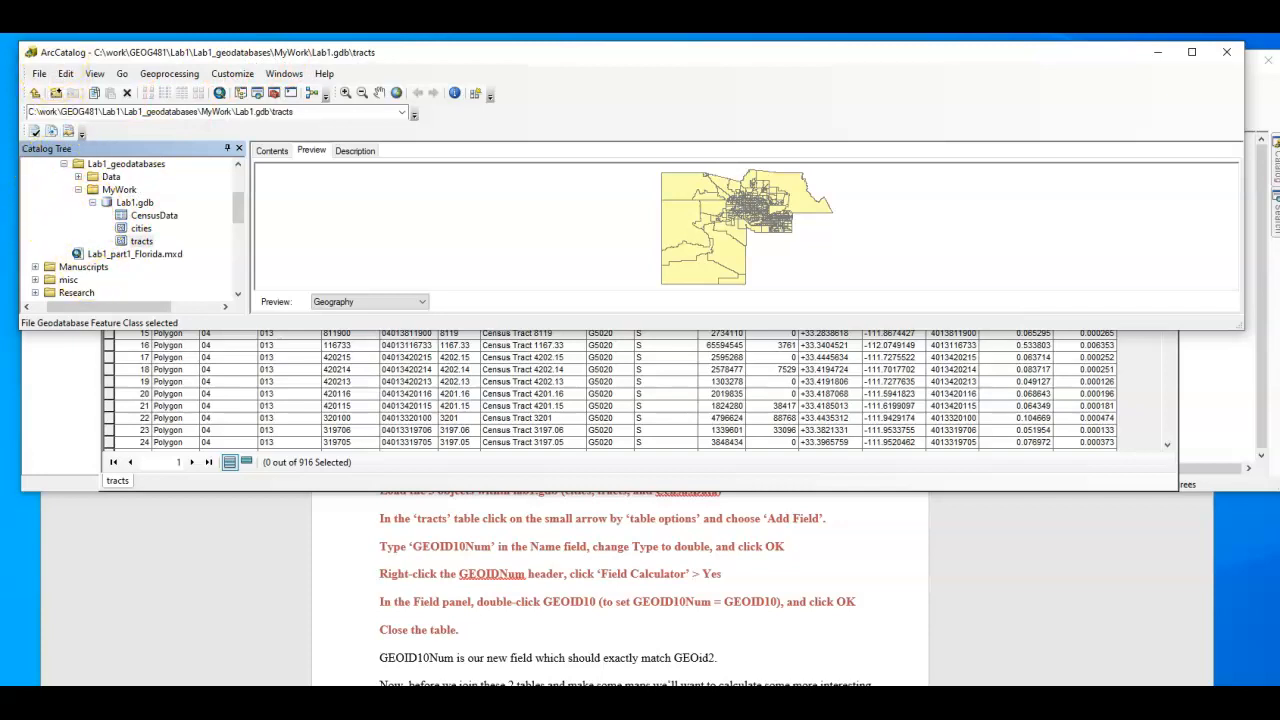
pyautogui.click(1222, 56)
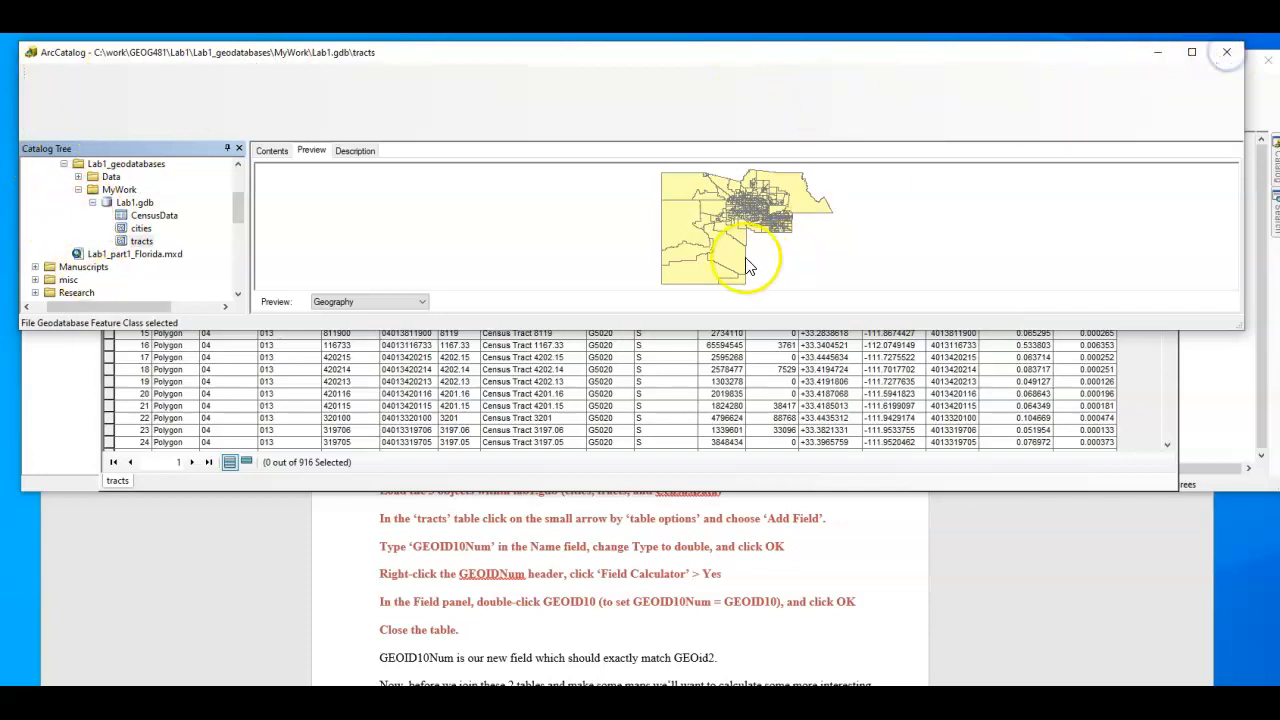
# Close the tracts attribute table and move the ArcMap window slightly lower on the desktop.
pyautogui.click(1170, 97)
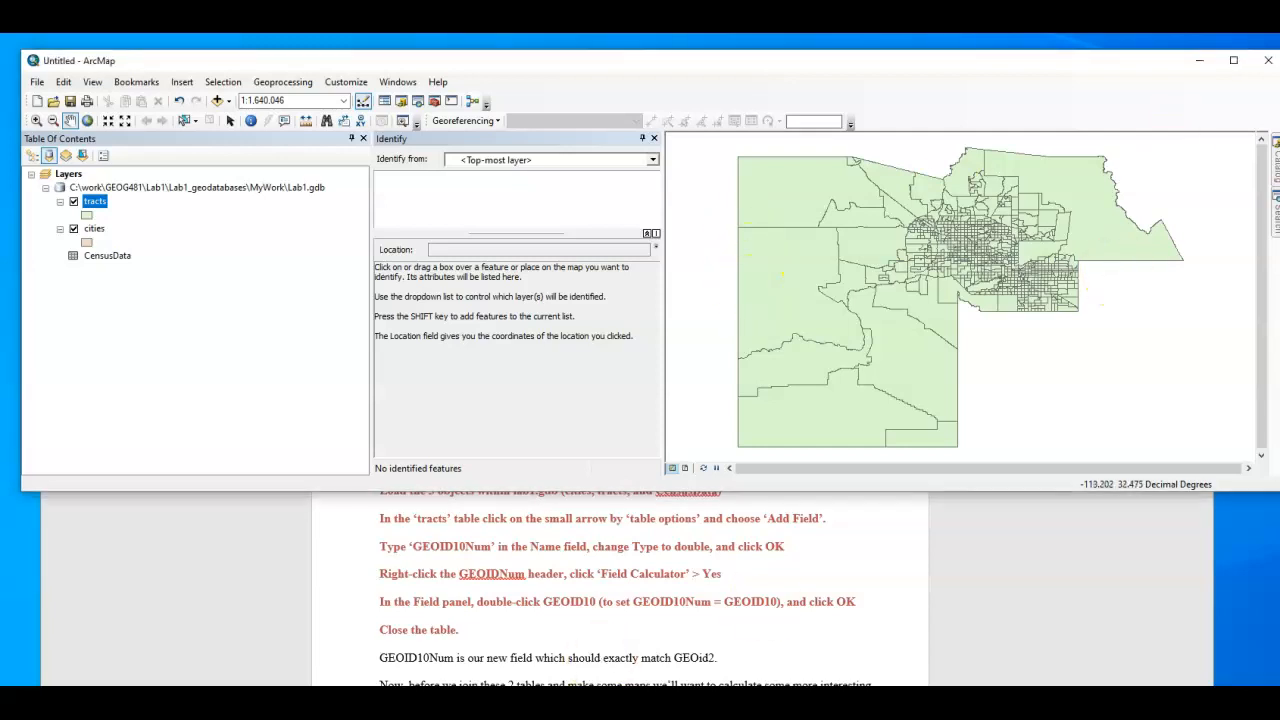
pyautogui.moveTo(1063, 62); pyautogui.dragTo(1055, 95)
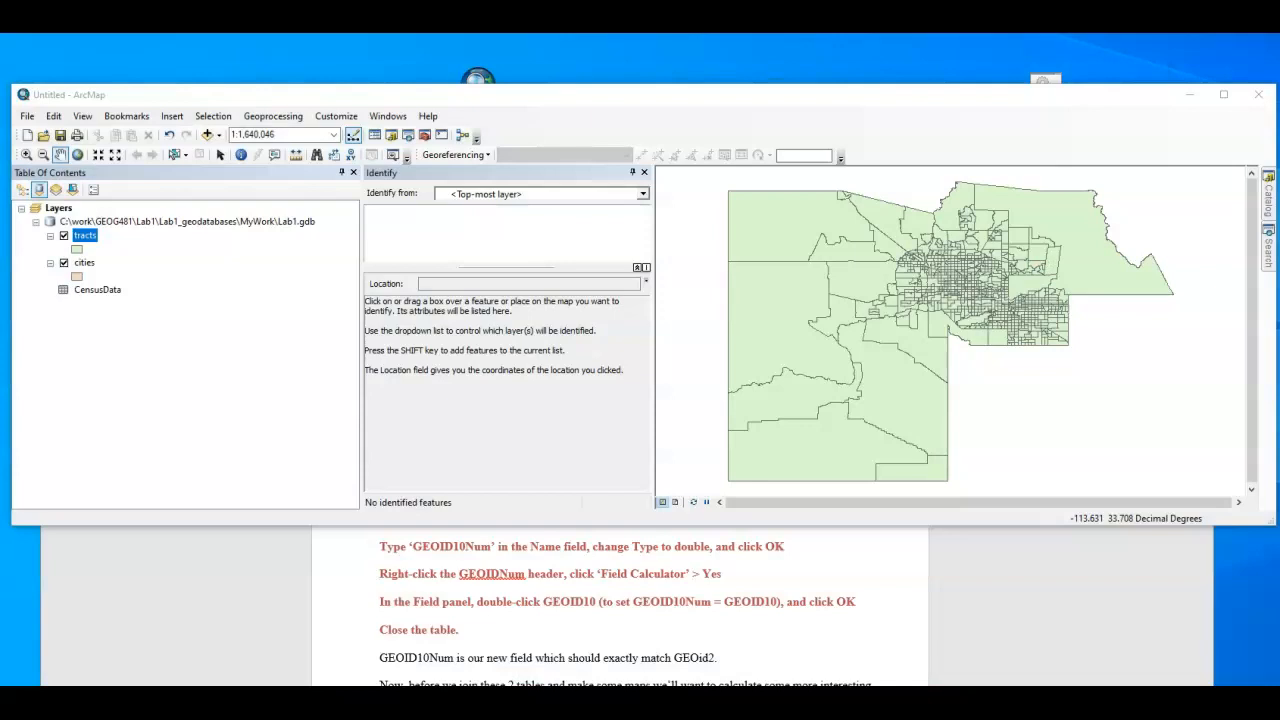
pyautogui.rightClick(95, 291)
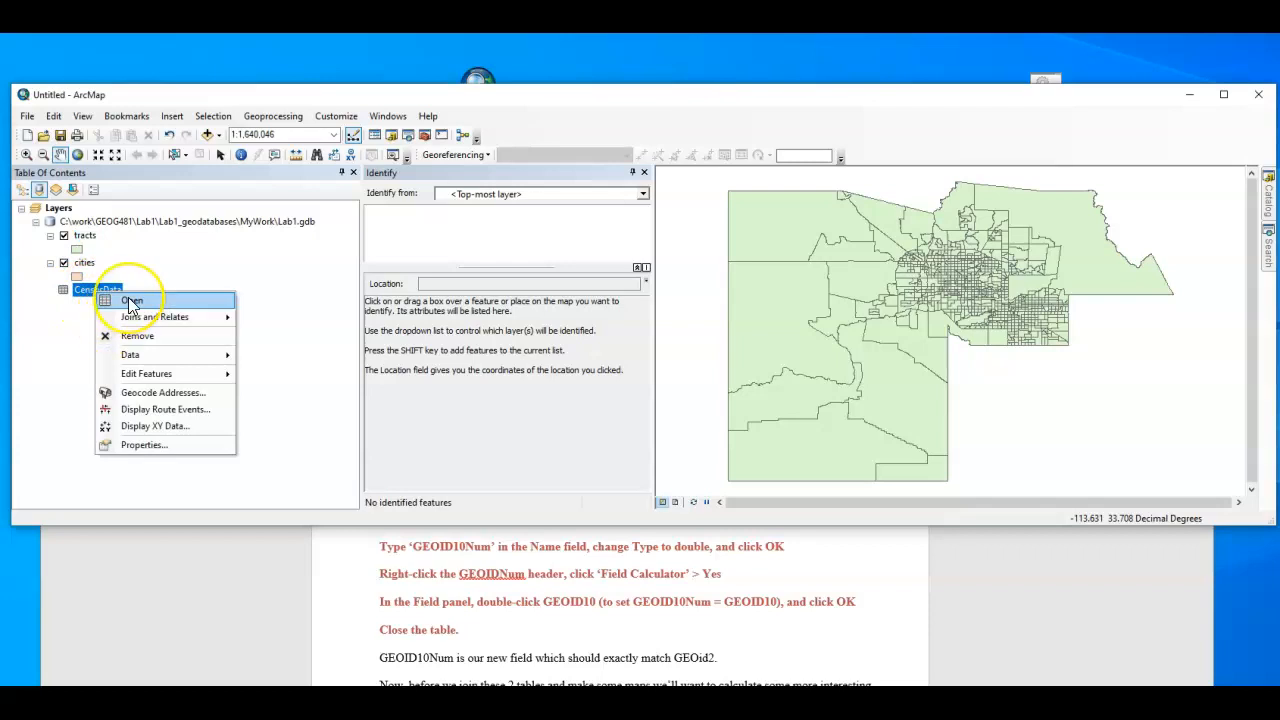
pyautogui.click(131, 302)
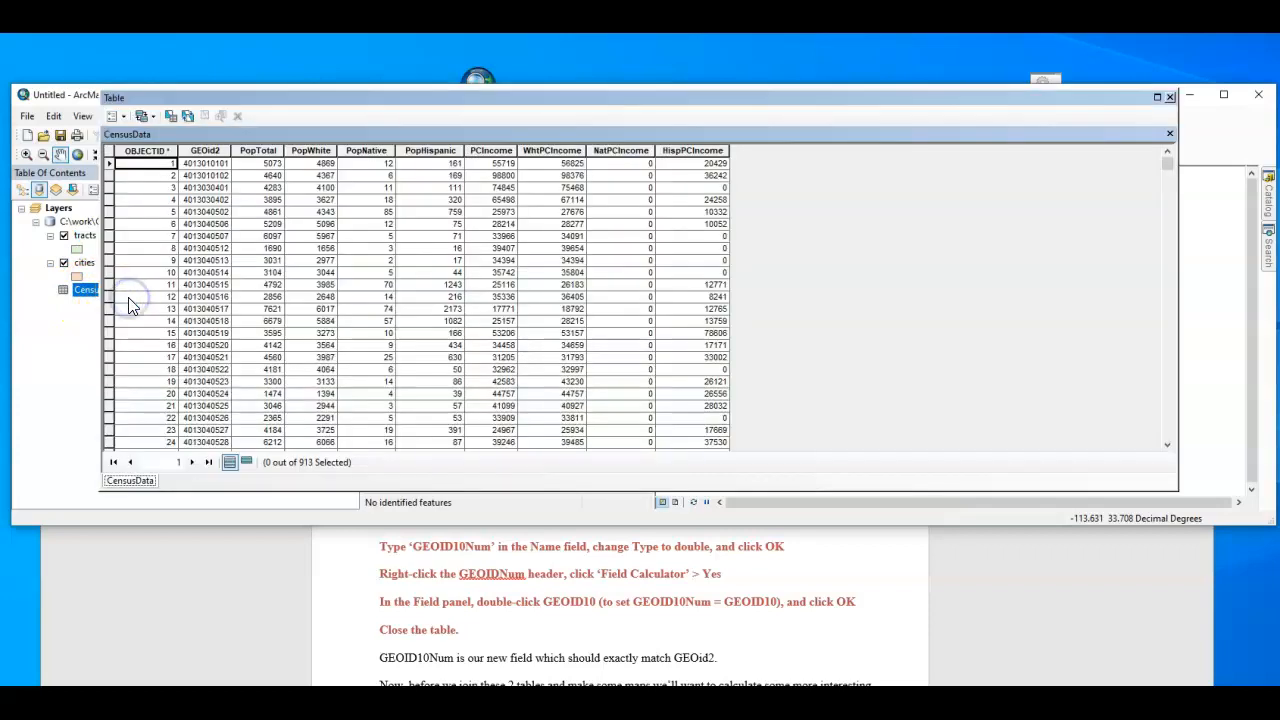
pyautogui.click(120, 117)
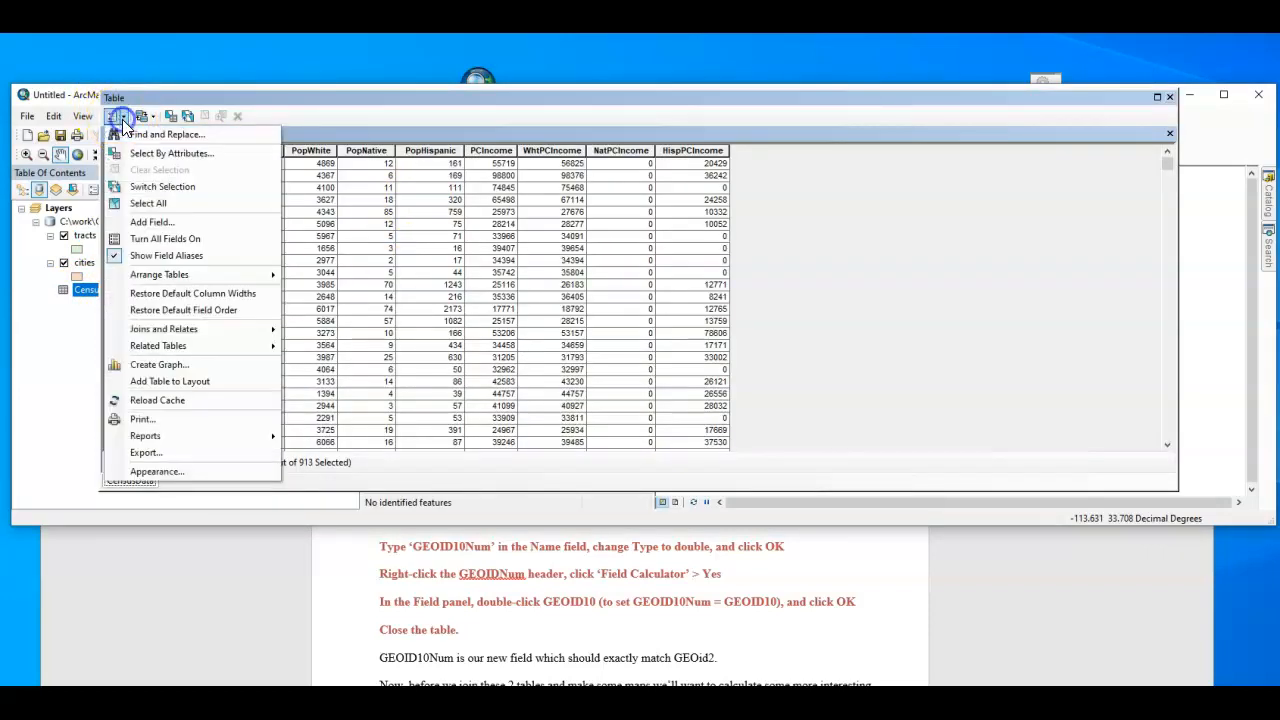
pyautogui.click(140, 221)
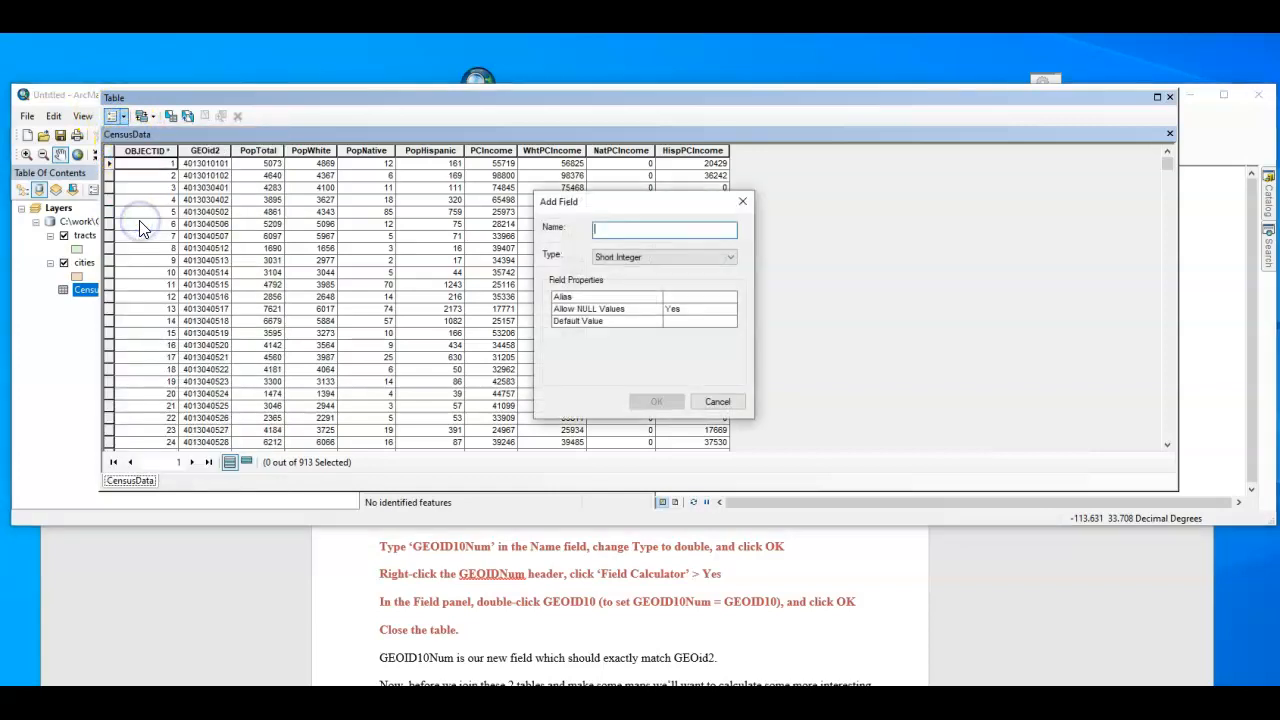
pyautogui.click(742, 201)
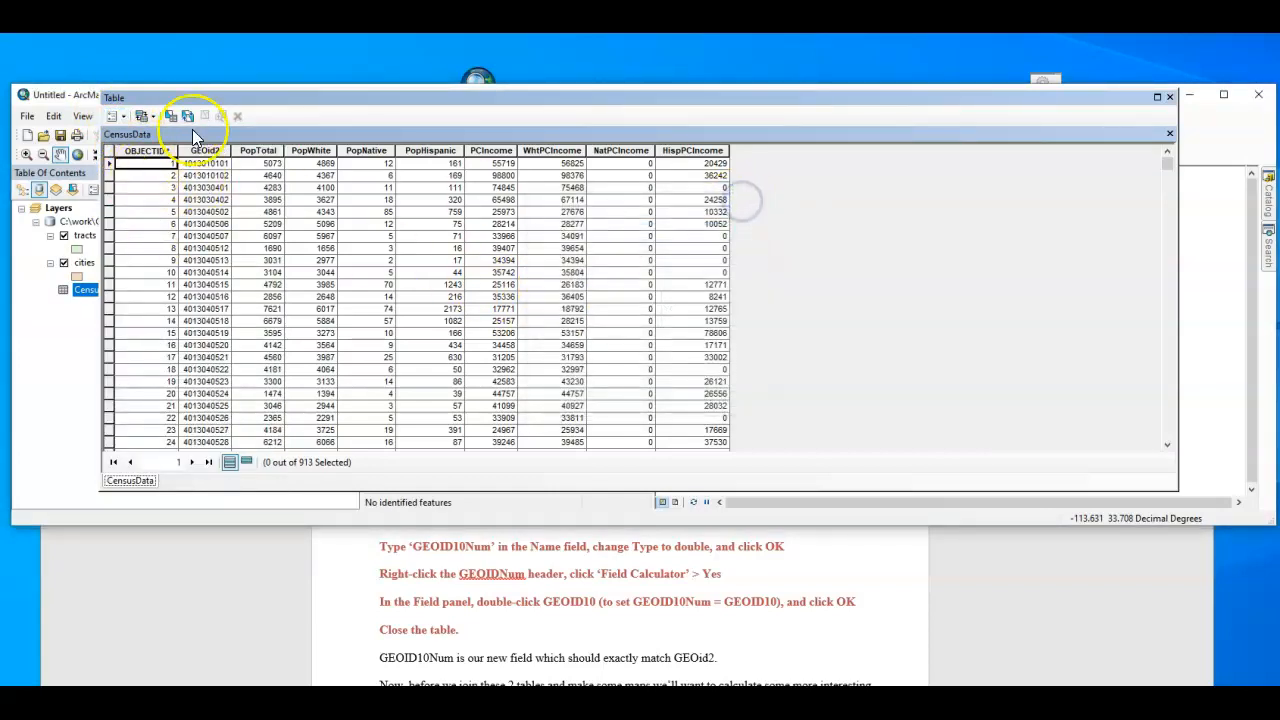
pyautogui.click(1169, 97)
pyautogui.rightClick(84, 237)
pyautogui.click(130, 274)
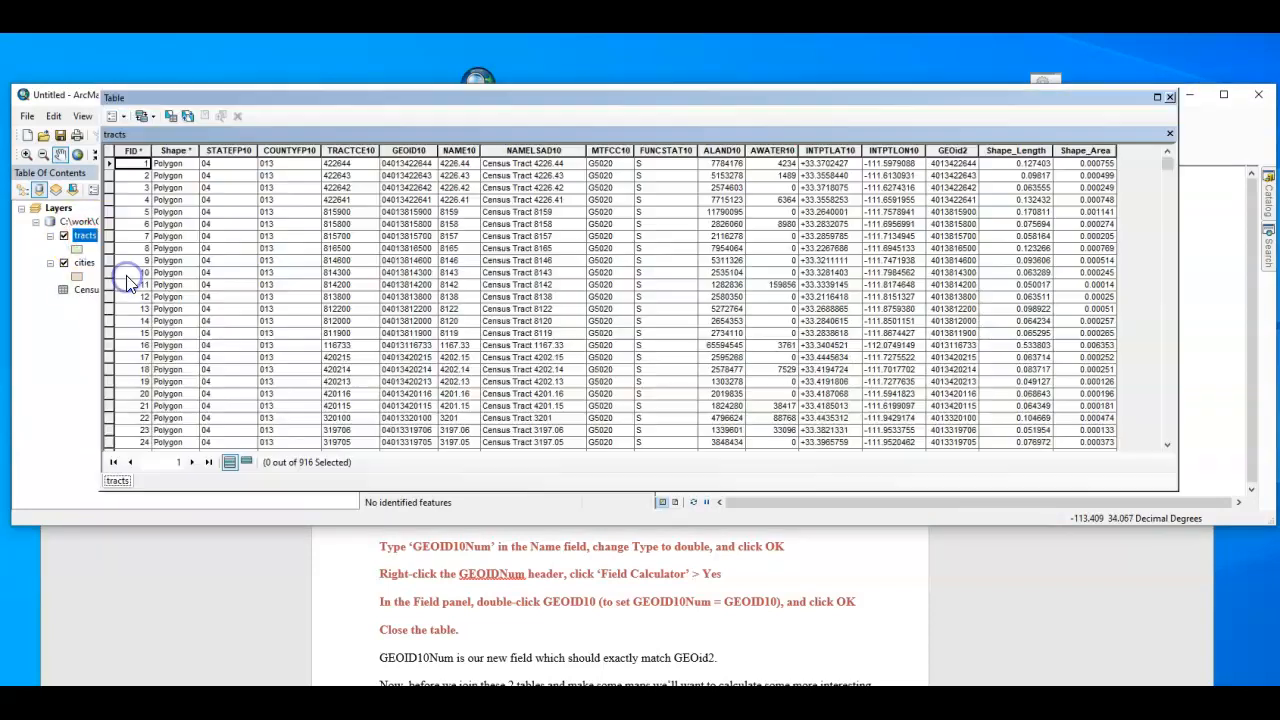
pyautogui.click(127, 118)
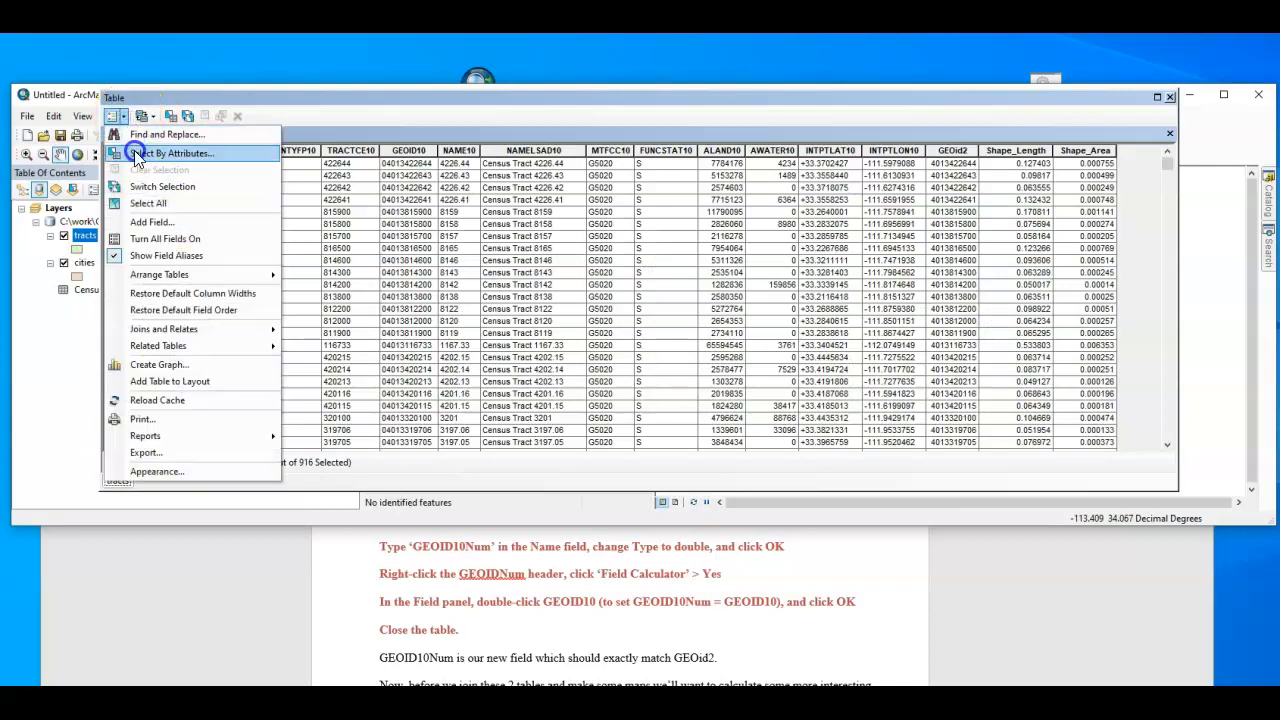
pyautogui.click(135, 223)
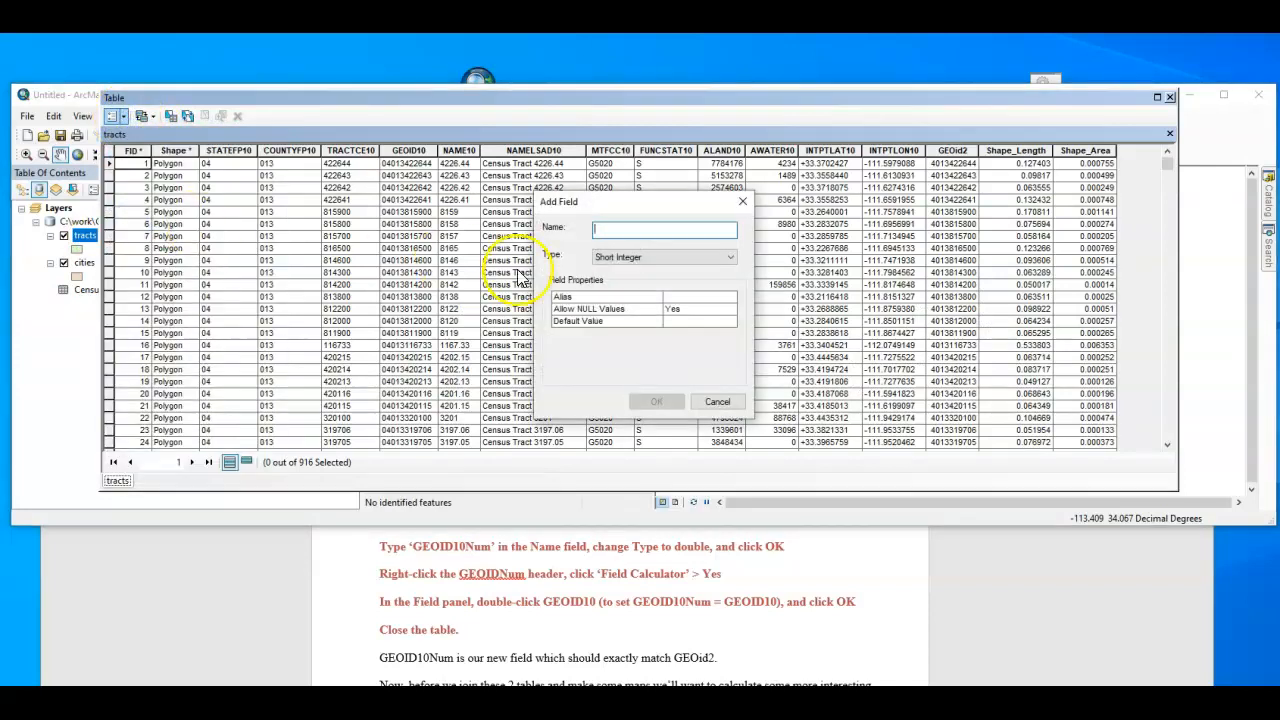
pyautogui.click(714, 402)
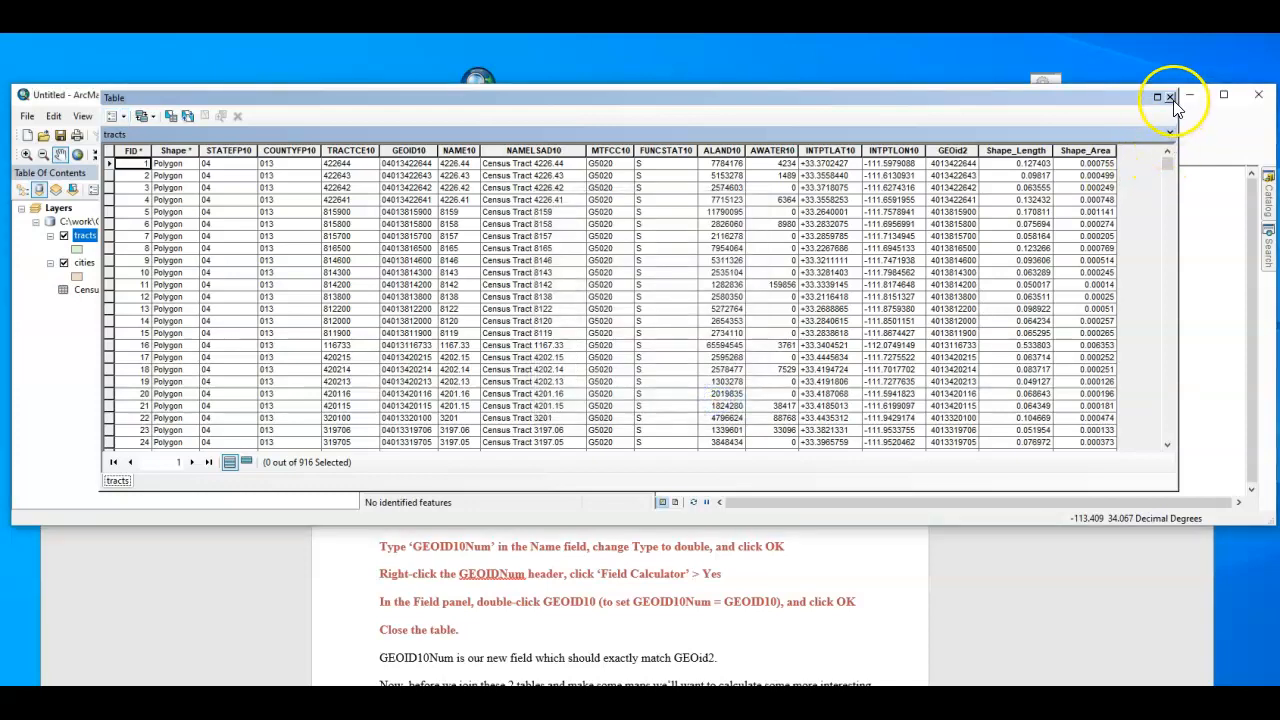
pyautogui.click(1170, 97)
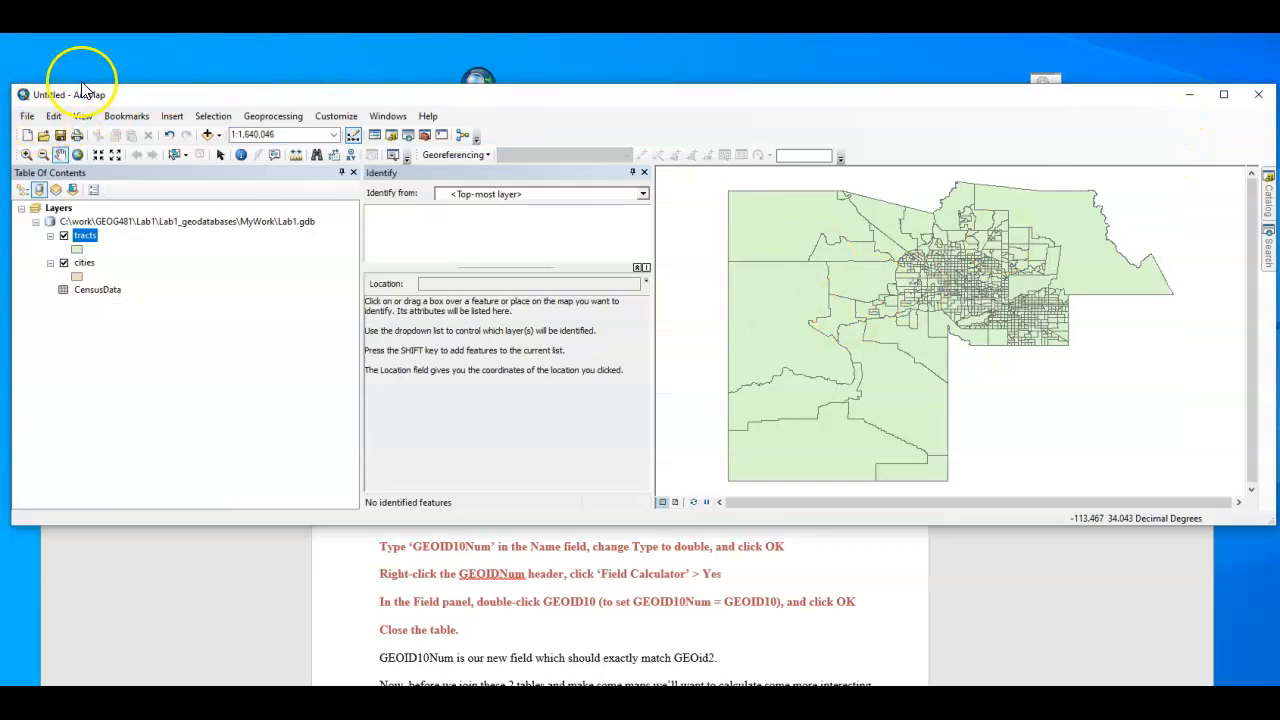
# Save the map document in the Lab1 folder as Lab1_Par2_Maricopa_cnty.
pyautogui.click(60, 135)
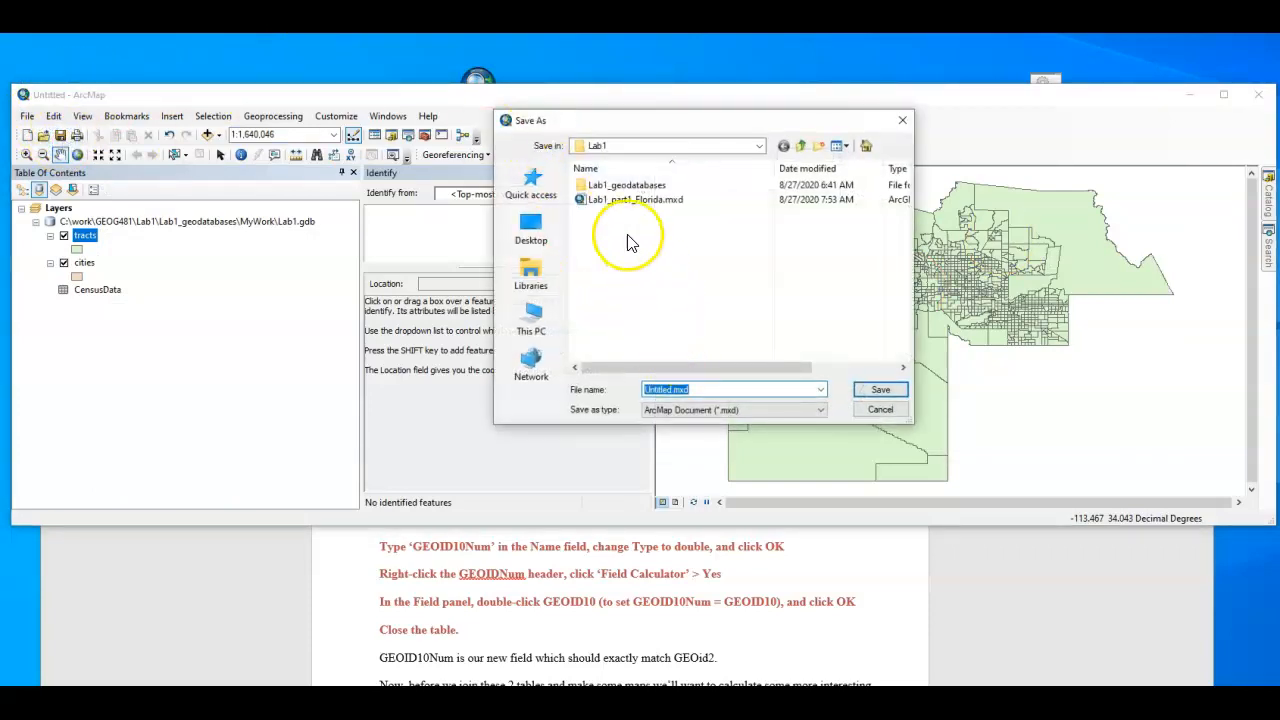
pyautogui.write('L')
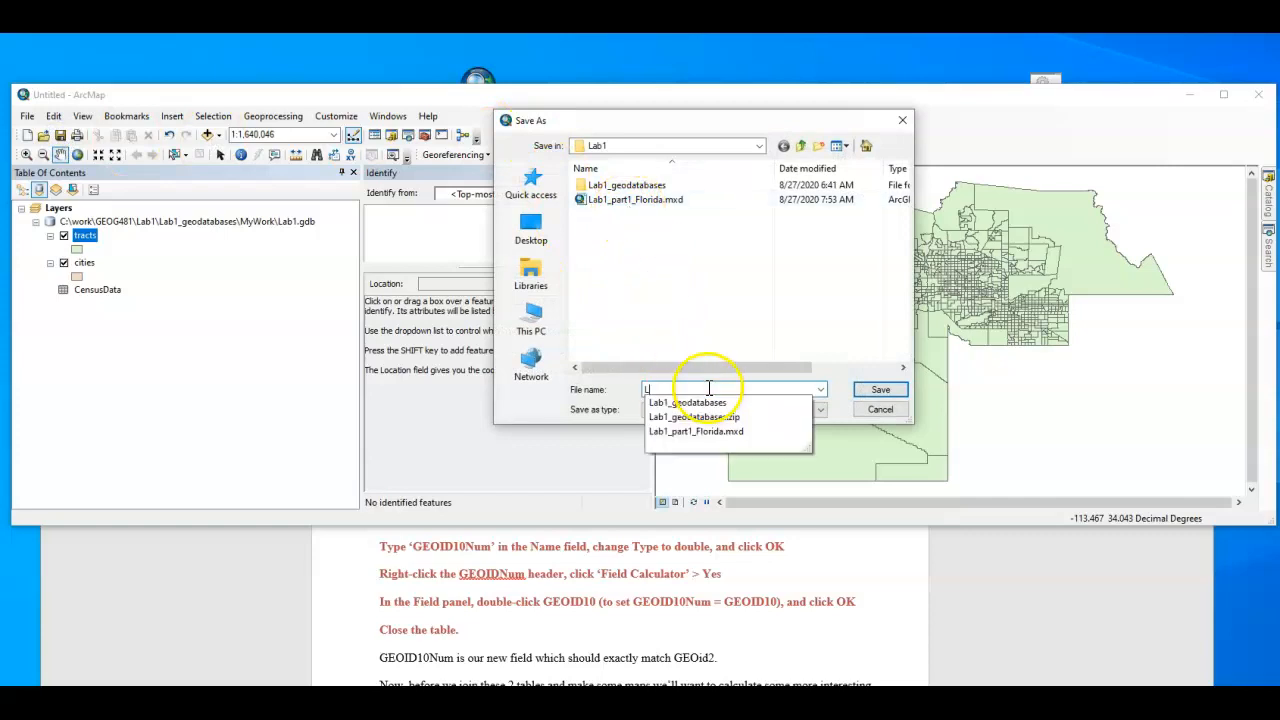
pyautogui.write('ab1_Par2_Maricopa_cnty')
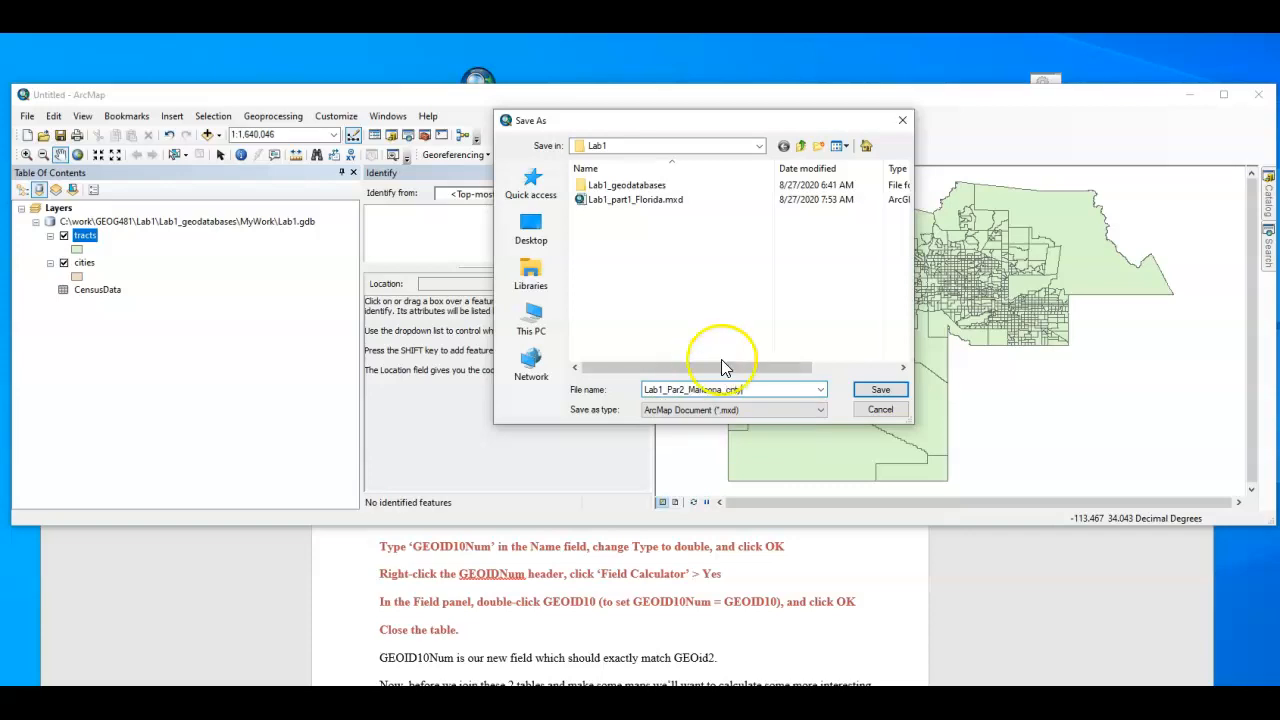
pyautogui.click(878, 389)
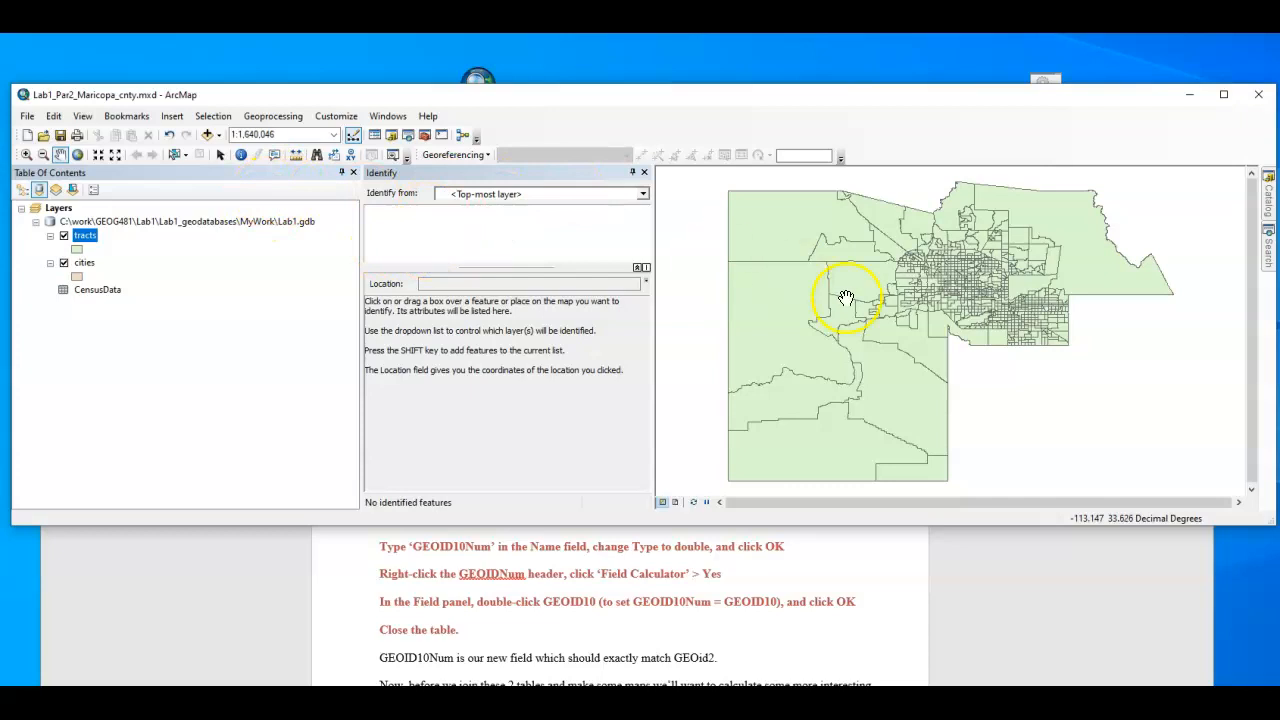
pyautogui.click(323, 193)
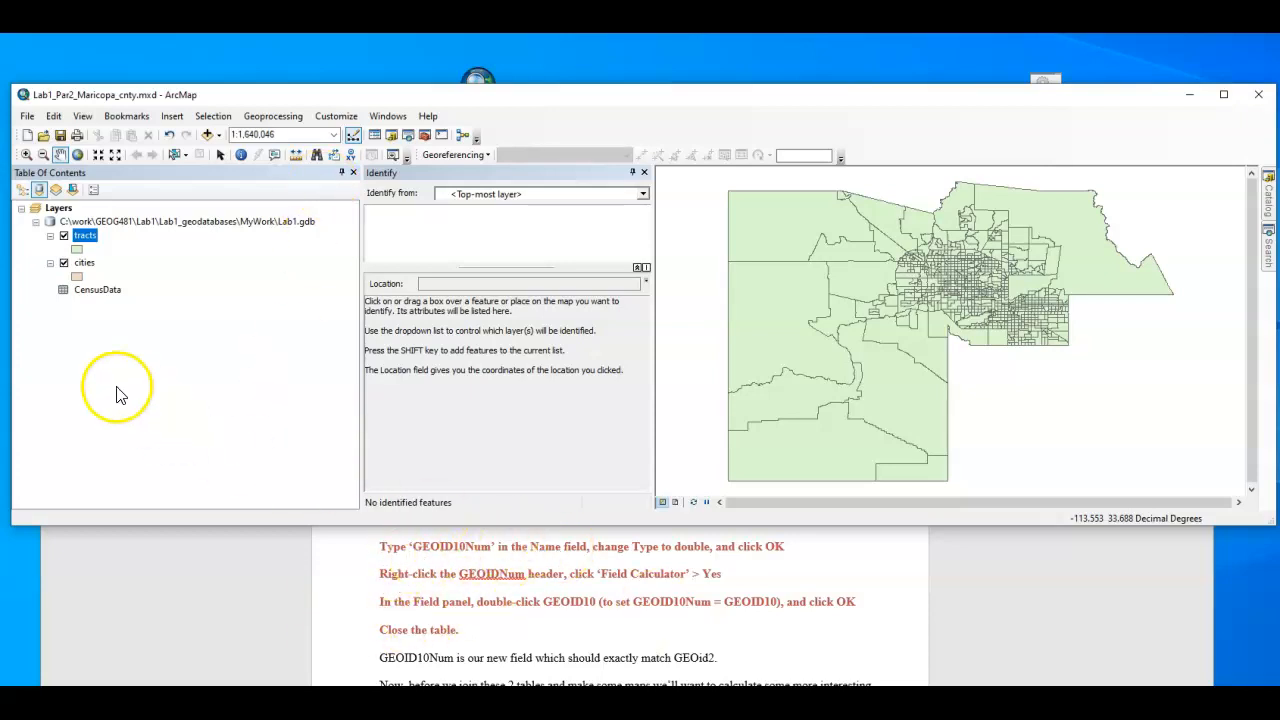
# Open the attribute table of the tracts layer and check the data type in the GEOID10 field's properties.
pyautogui.rightClick(86, 236)
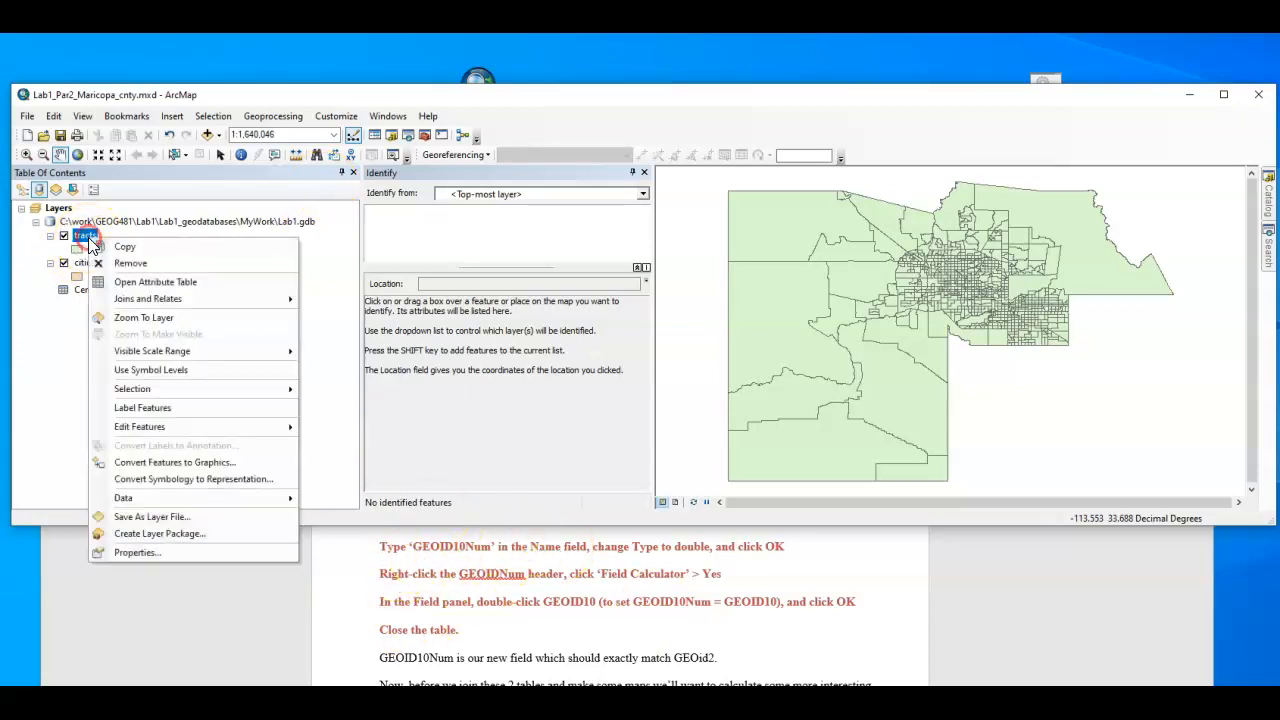
pyautogui.click(141, 283)
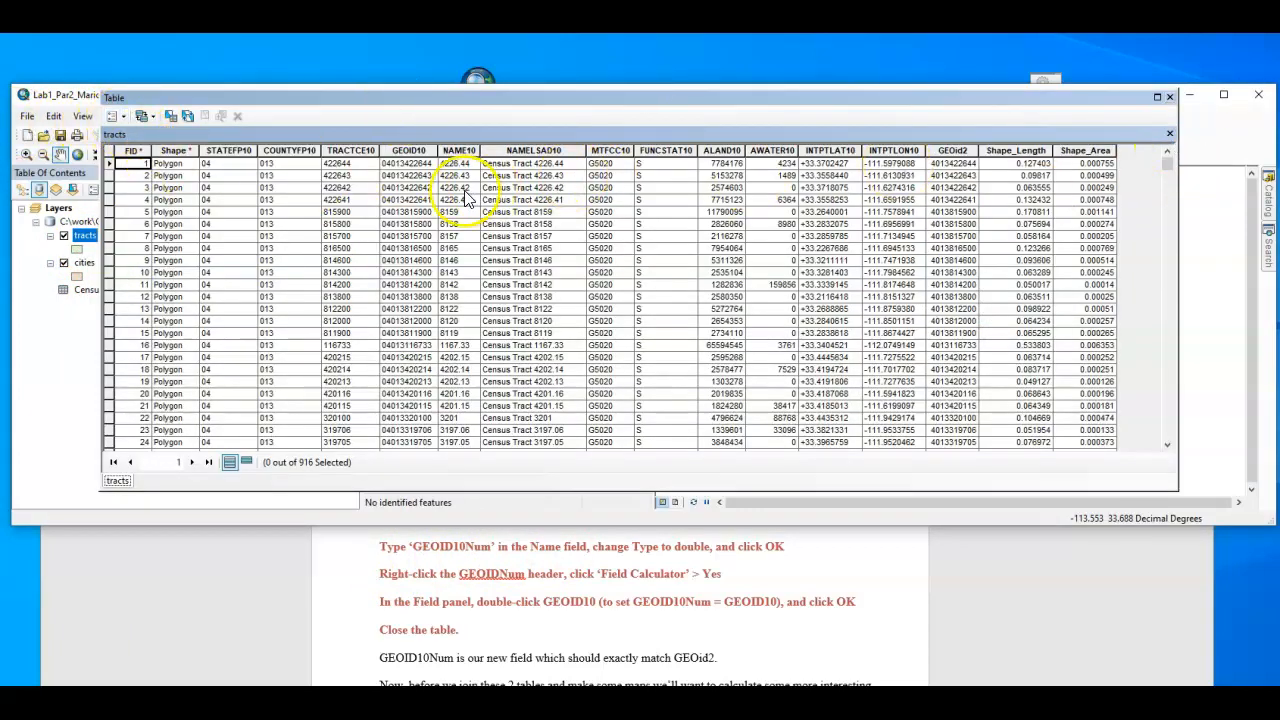
pyautogui.click(409, 150)
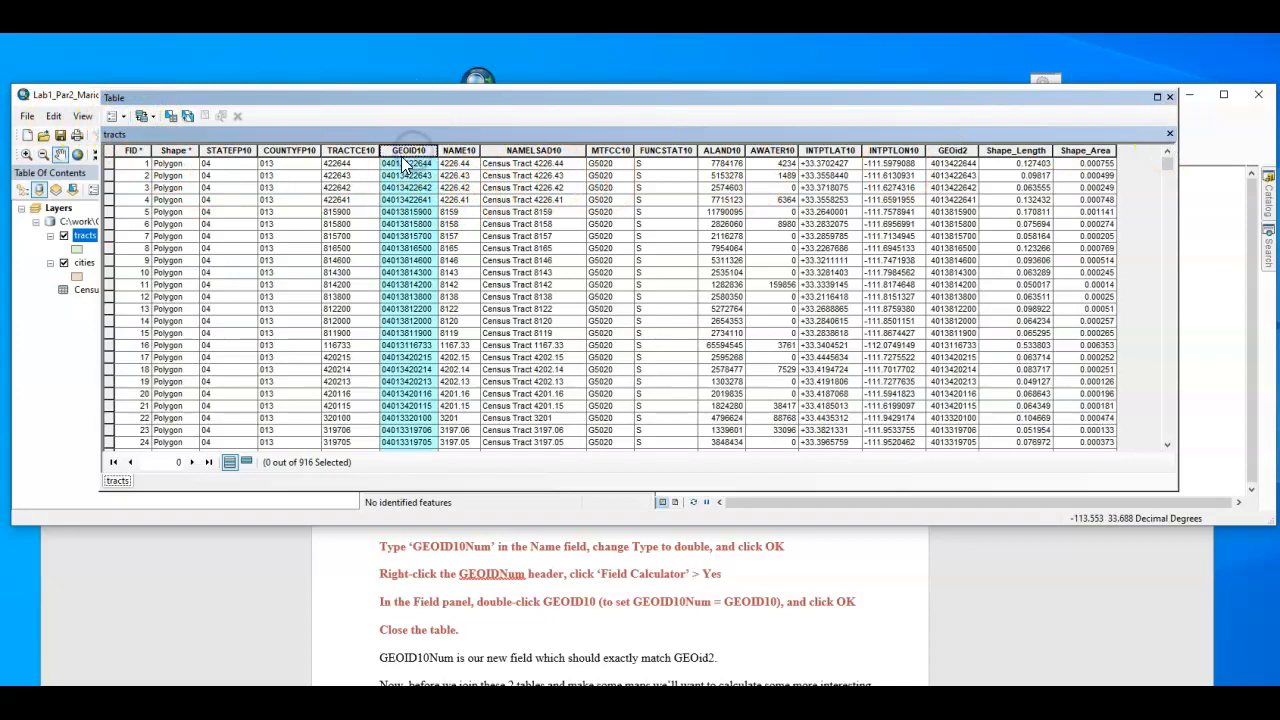
pyautogui.rightClick(408, 151)
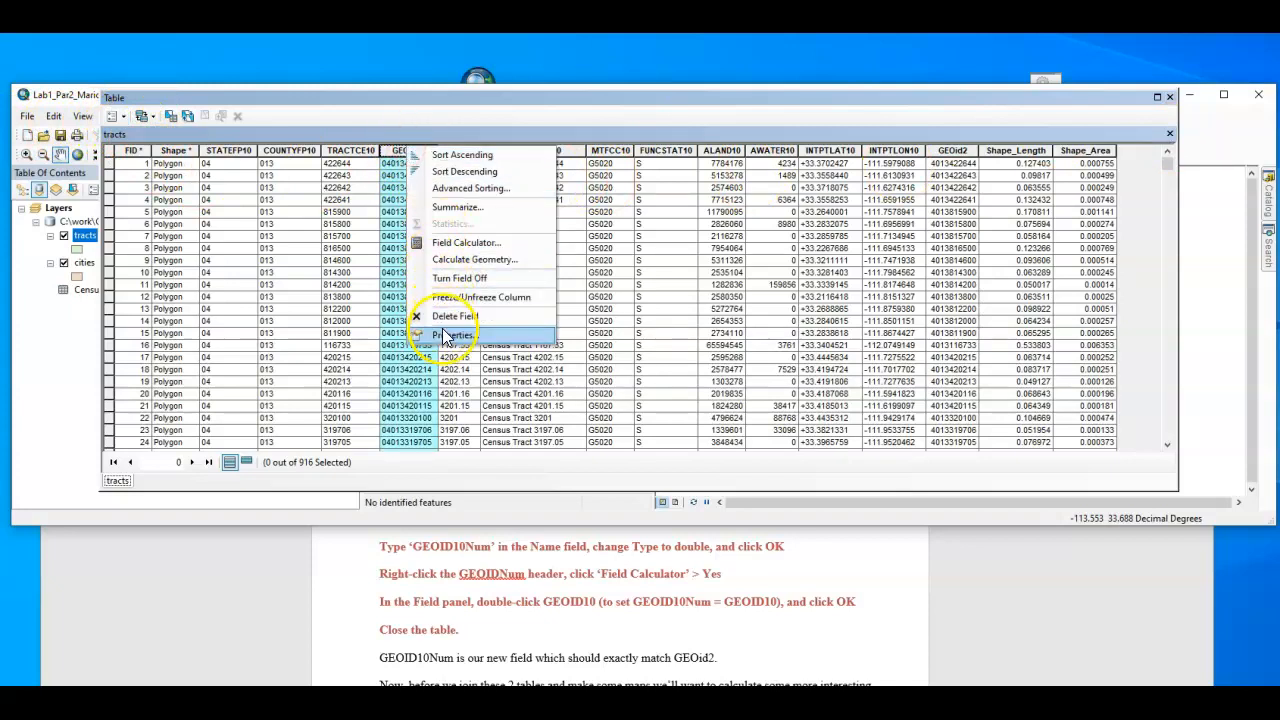
pyautogui.click(446, 335)
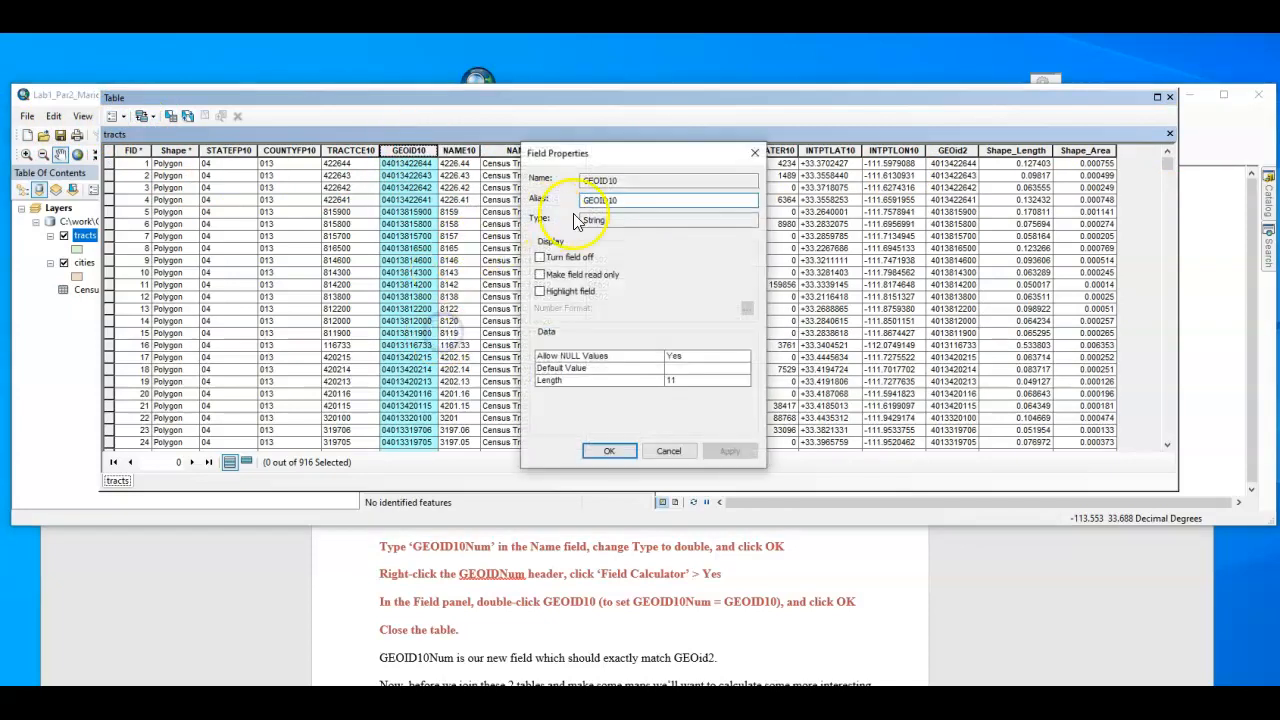
pyautogui.click(755, 153)
# Add a new field named GEOID10Num of type Double to the tracts table.
pyautogui.click(122, 118)
pyautogui.click(127, 221)
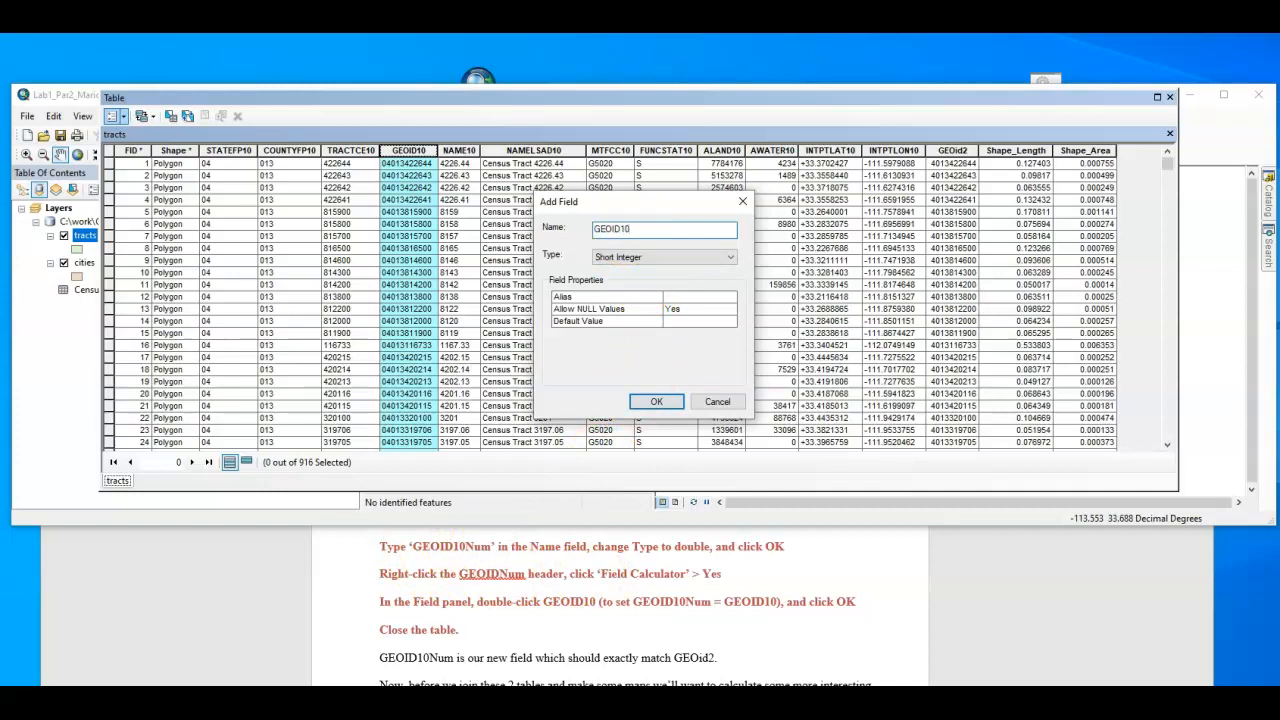
pyautogui.click(725, 258)
pyautogui.click(607, 302)
pyautogui.click(657, 401)
# Calculate the GEOID10Num field as [GEOID10] with the Field Calculator, continuing outside an edit session.
pyautogui.moveTo(660, 447); pyautogui.dragTo(803, 449)
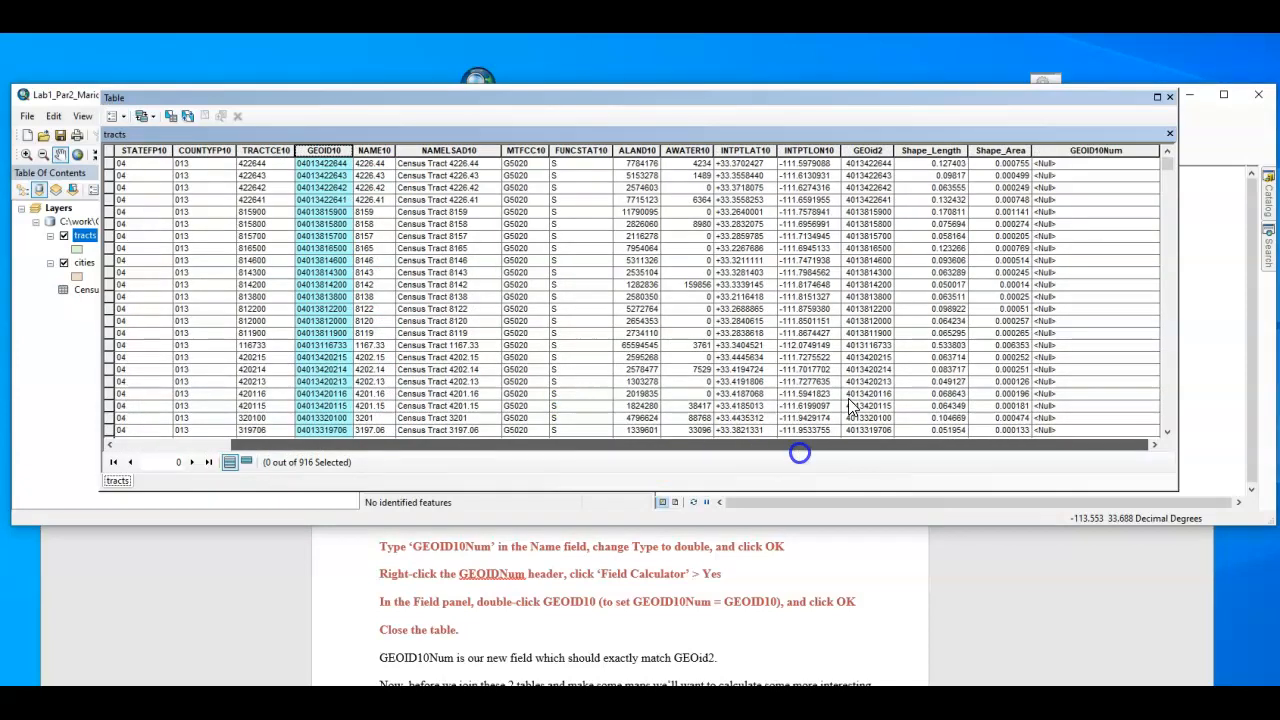
pyautogui.rightClick(1074, 152)
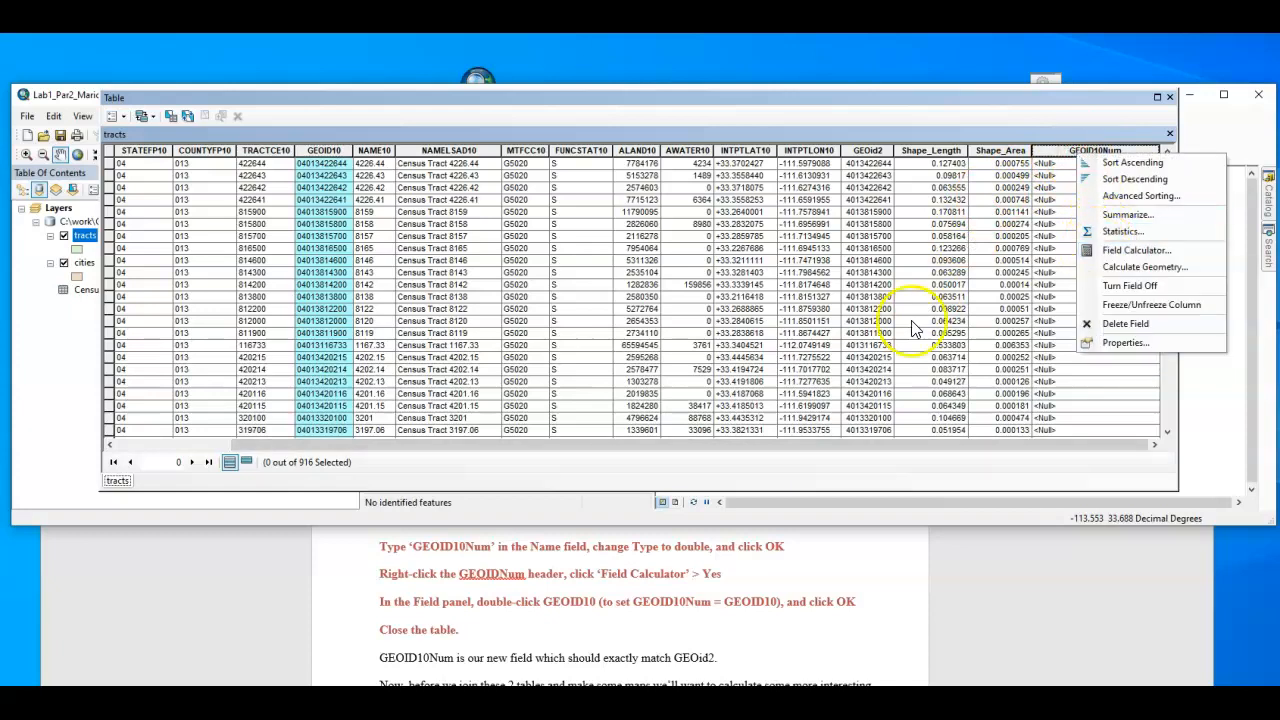
pyautogui.click(1130, 250)
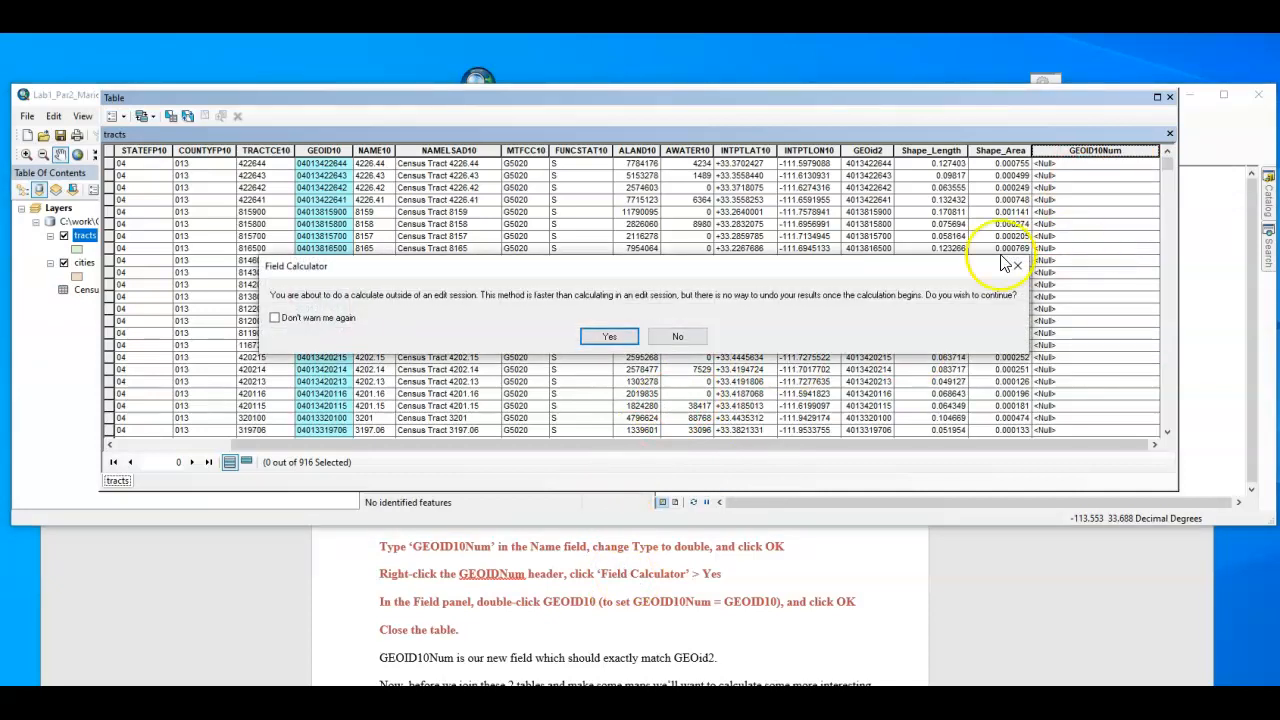
pyautogui.click(605, 338)
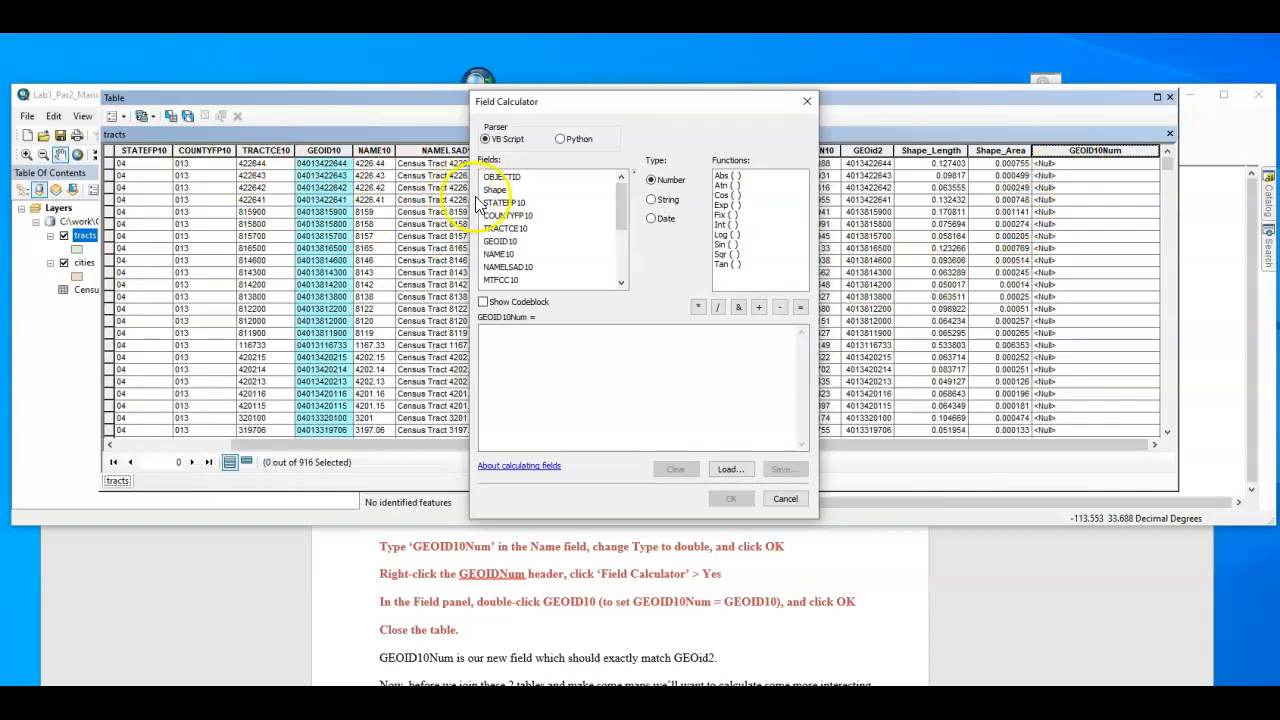
pyautogui.doubleClick(500, 242)
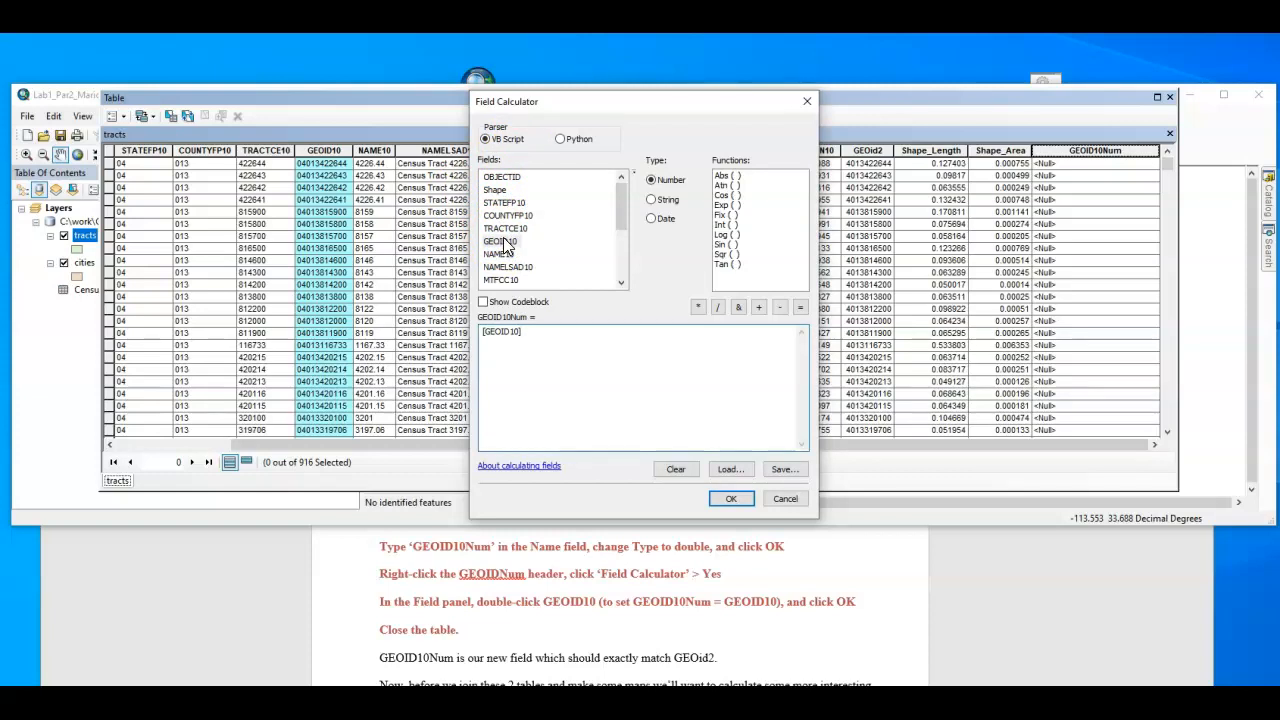
pyautogui.click(505, 325)
pyautogui.click(731, 498)
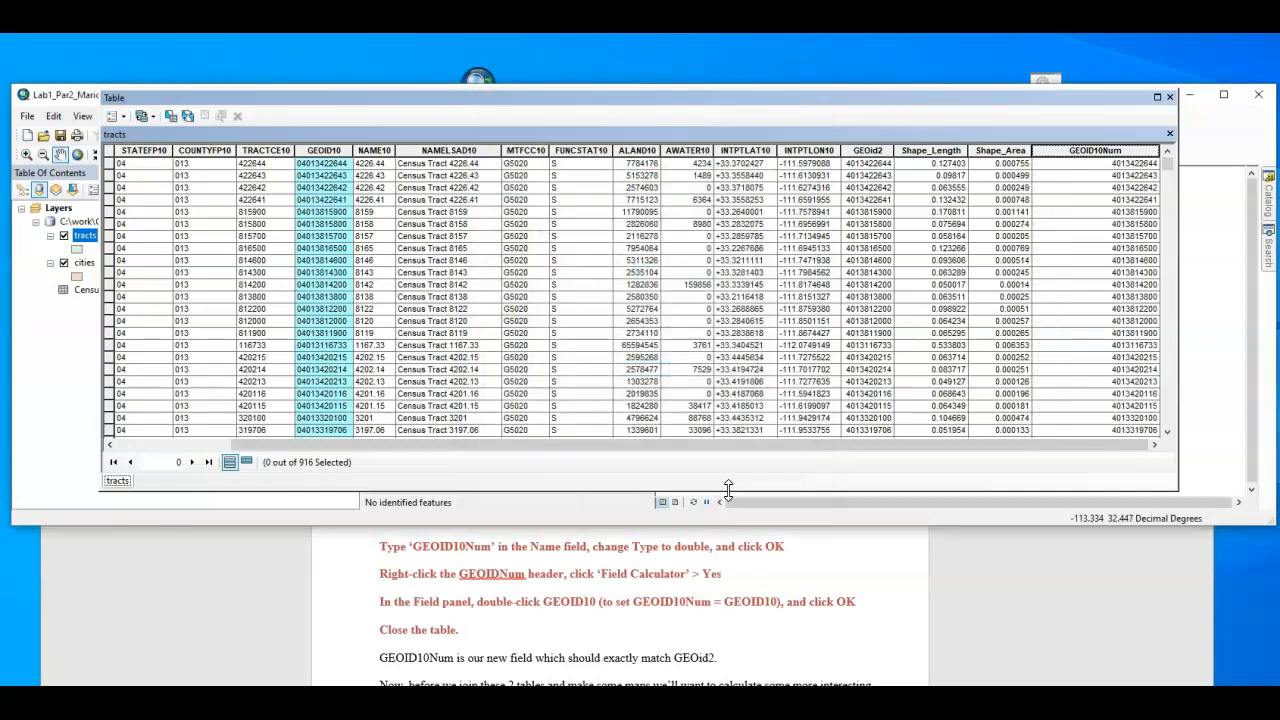
# Check the data type in the GEOID10Num field's properties.
pyautogui.click(1123, 152)
pyautogui.rightClick(1123, 152)
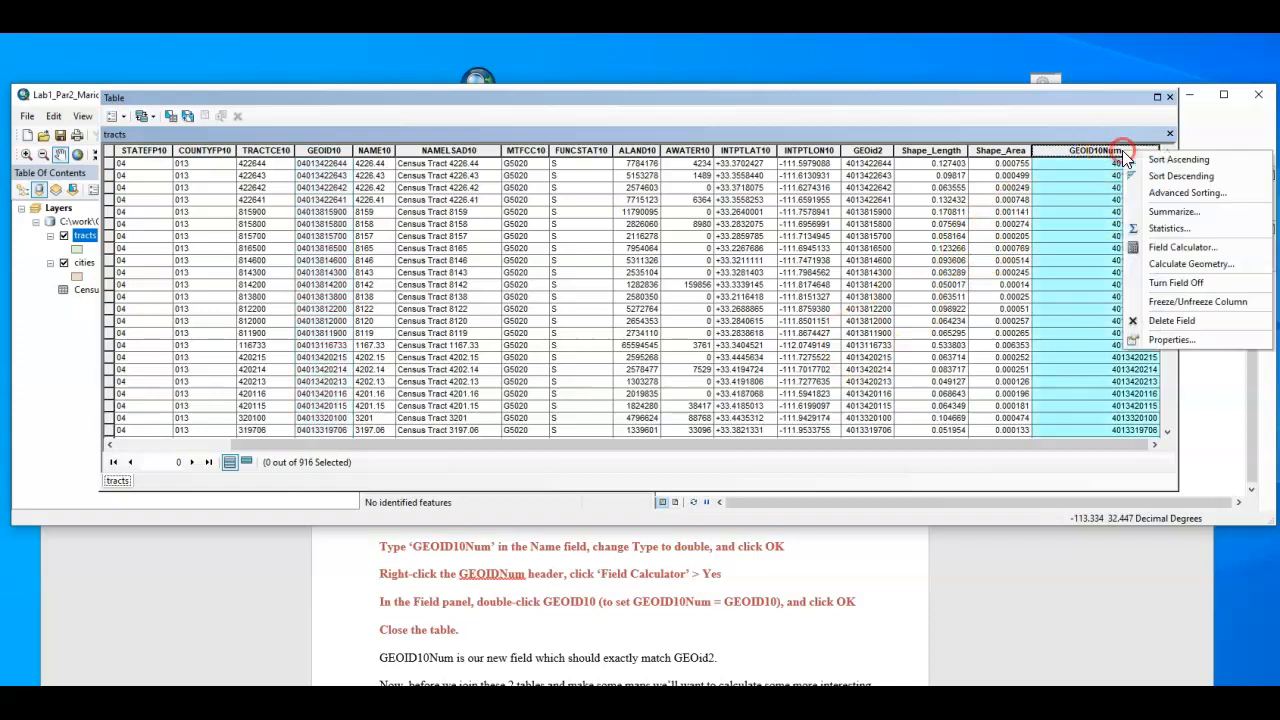
pyautogui.click(1155, 338)
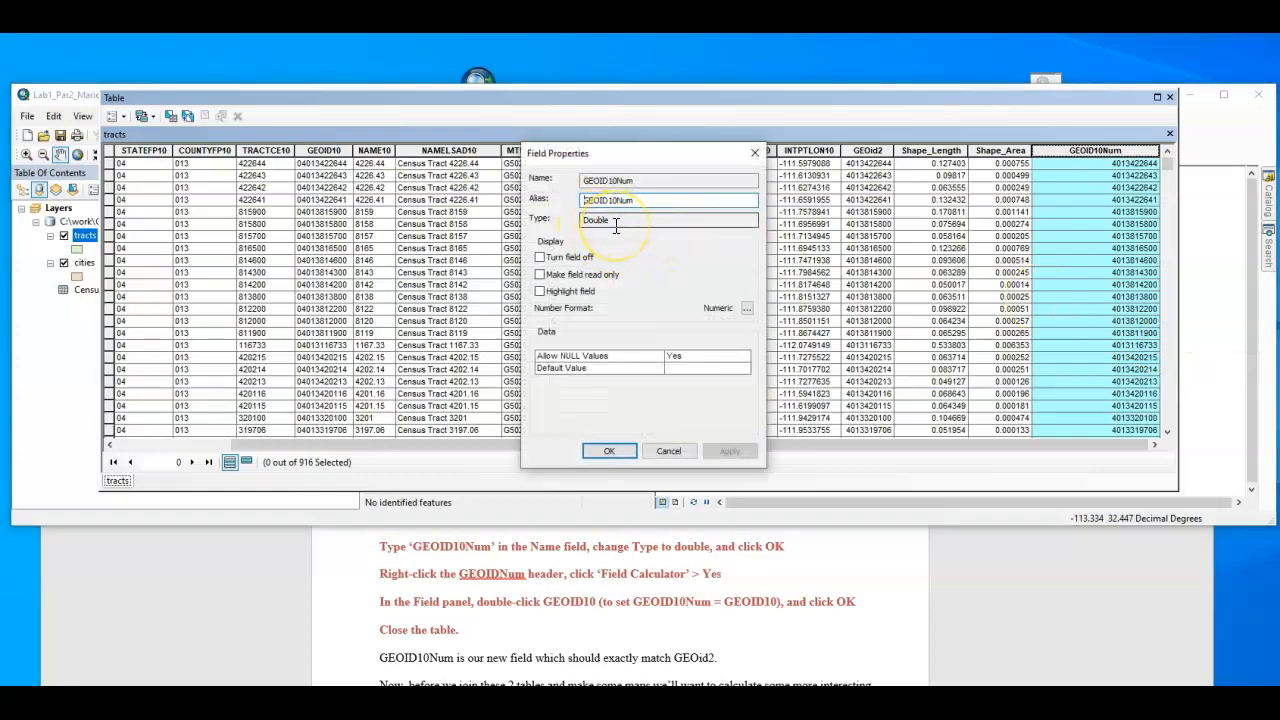
pyautogui.click(755, 153)
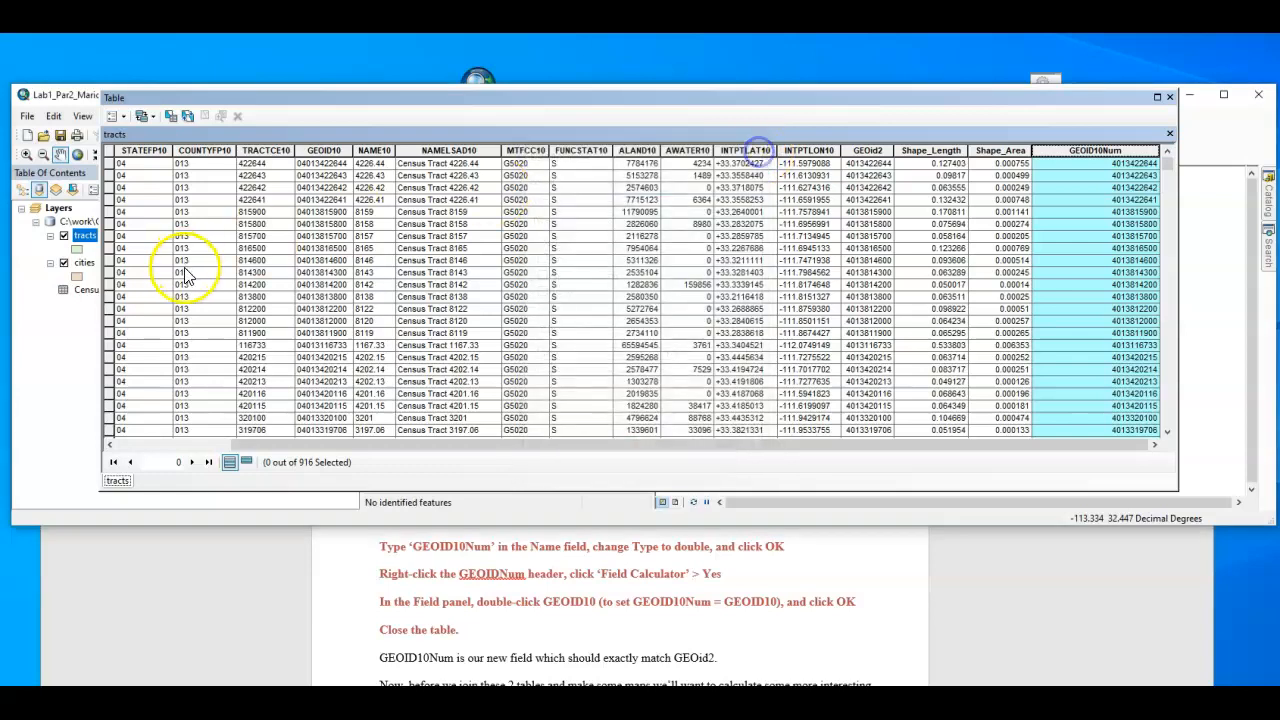
pyautogui.click(82, 289)
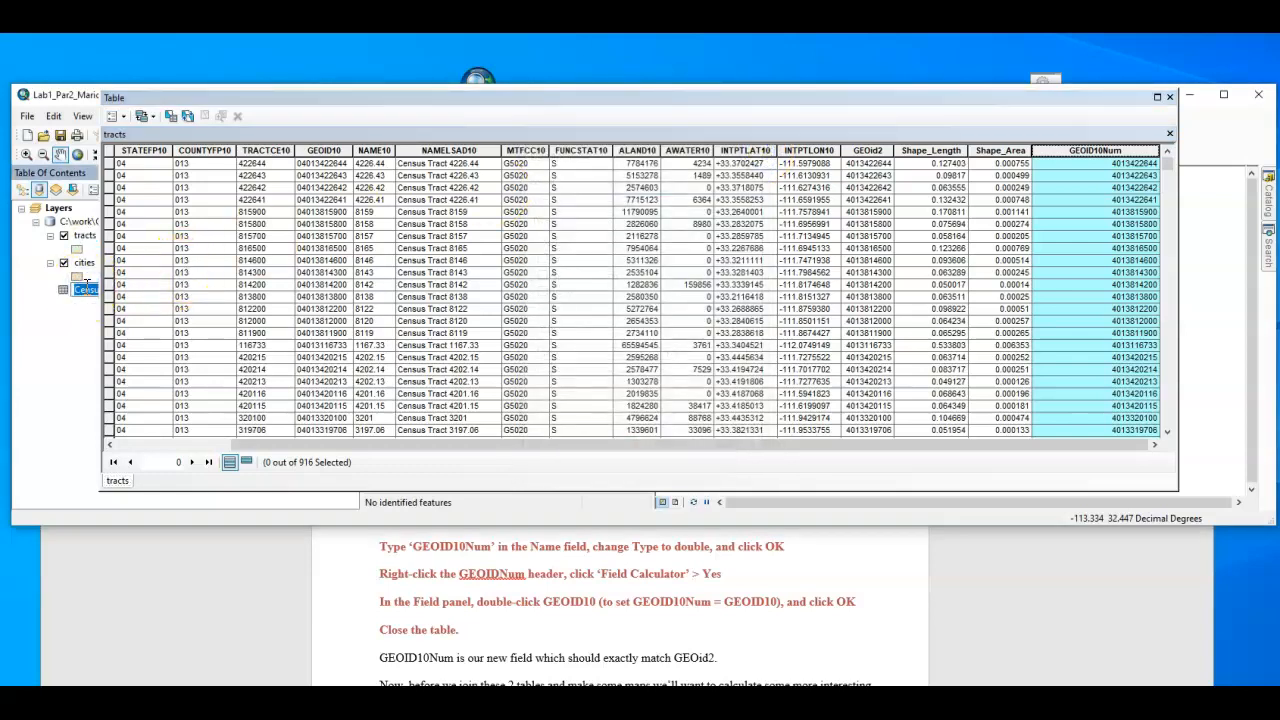
pyautogui.click(86, 290)
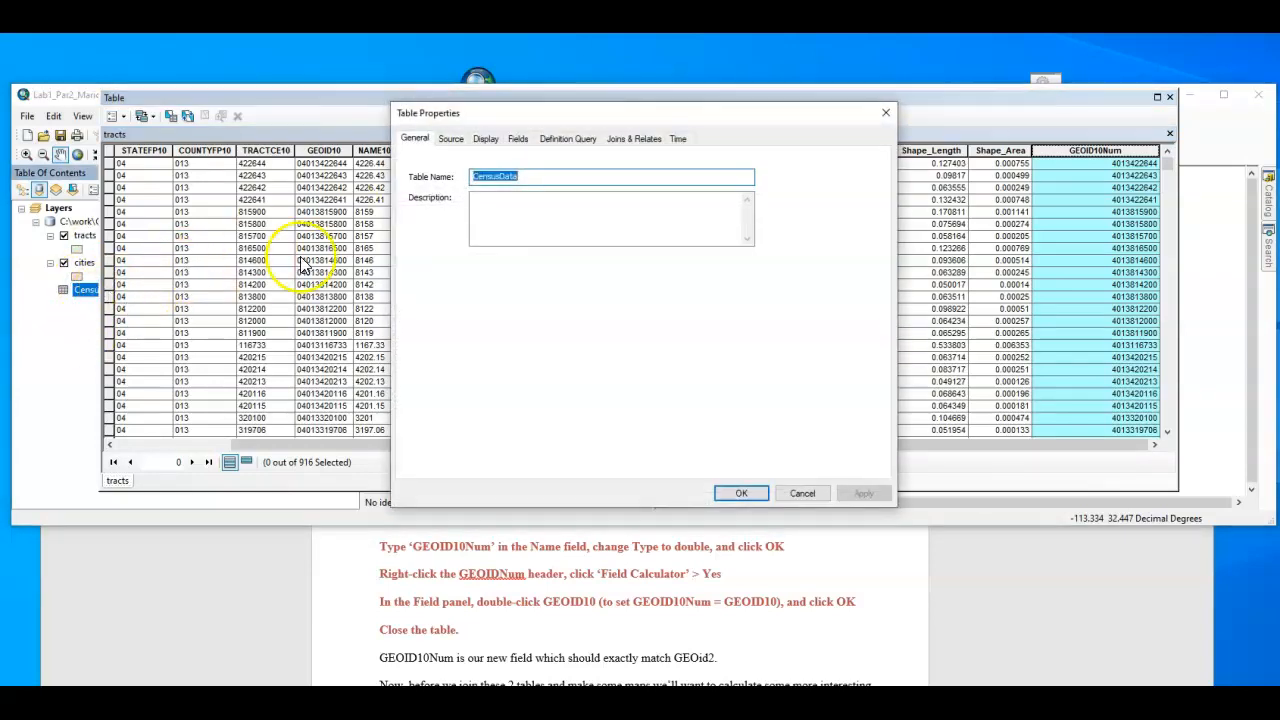
pyautogui.click(802, 493)
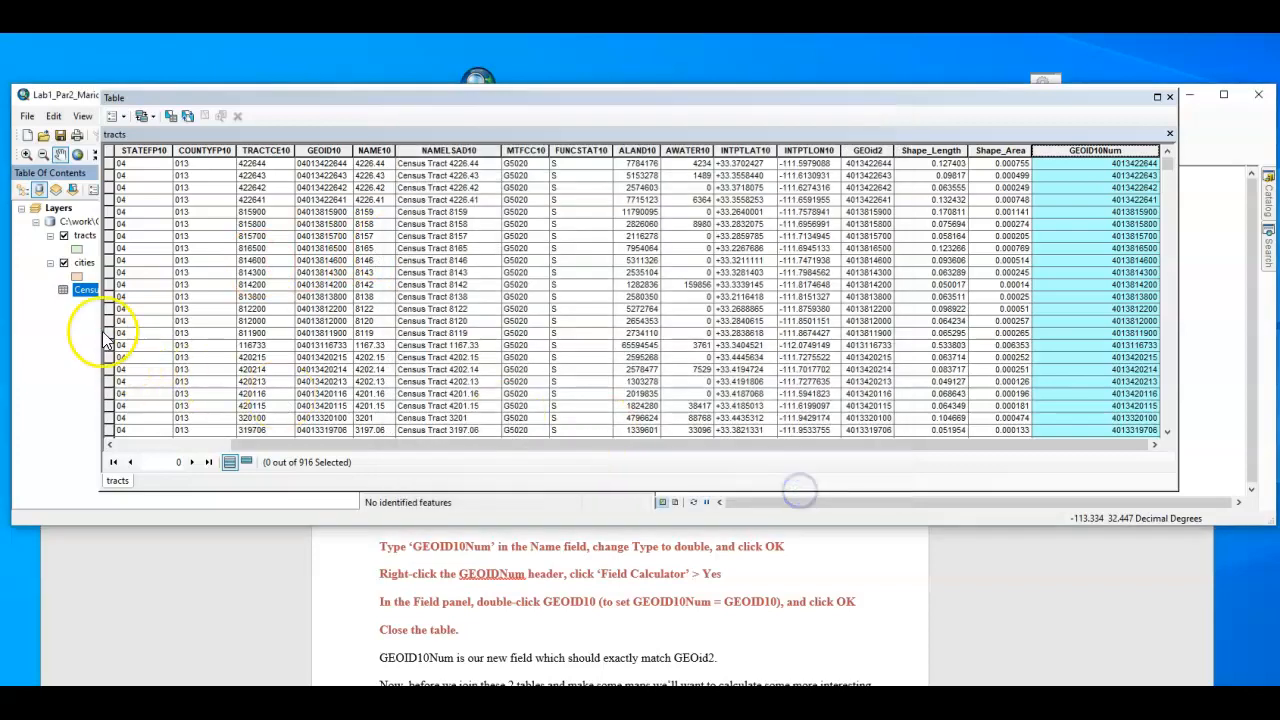
# Open the CensusData table and check the data type in the GEOid2 field's properties.
pyautogui.rightClick(85, 291)
pyautogui.click(118, 298)
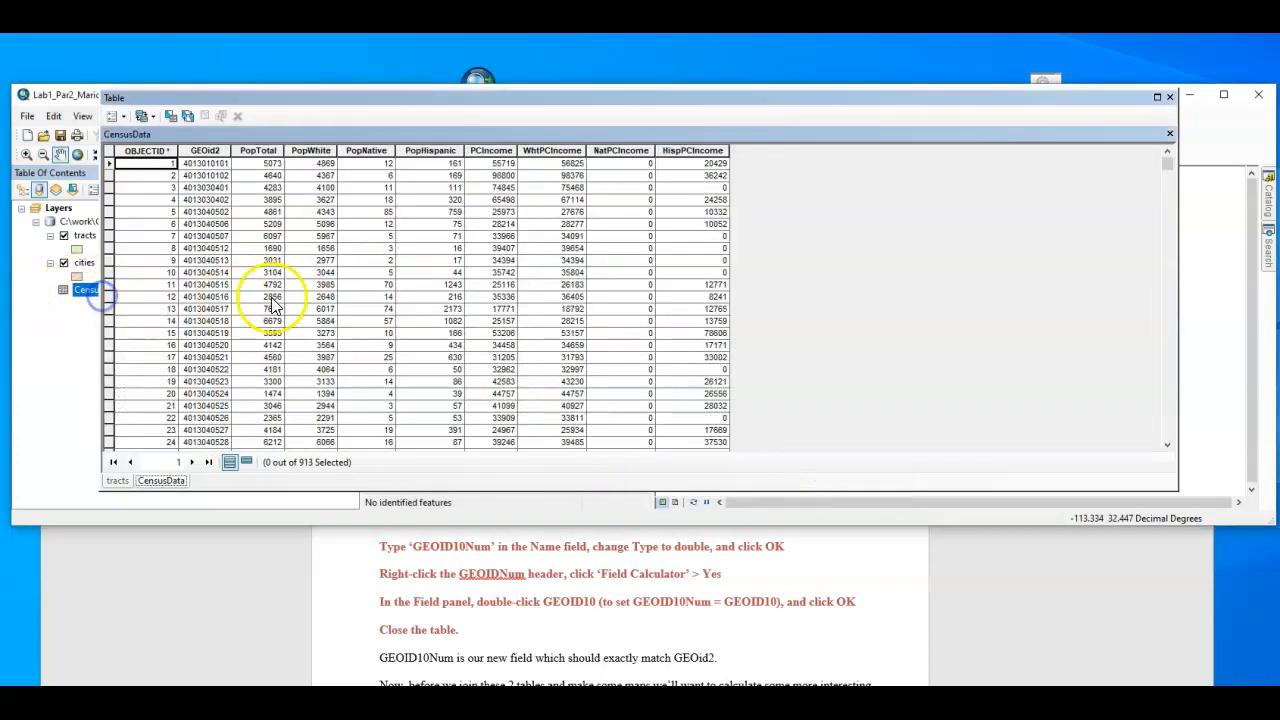
pyautogui.click(204, 150)
pyautogui.rightClick(204, 150)
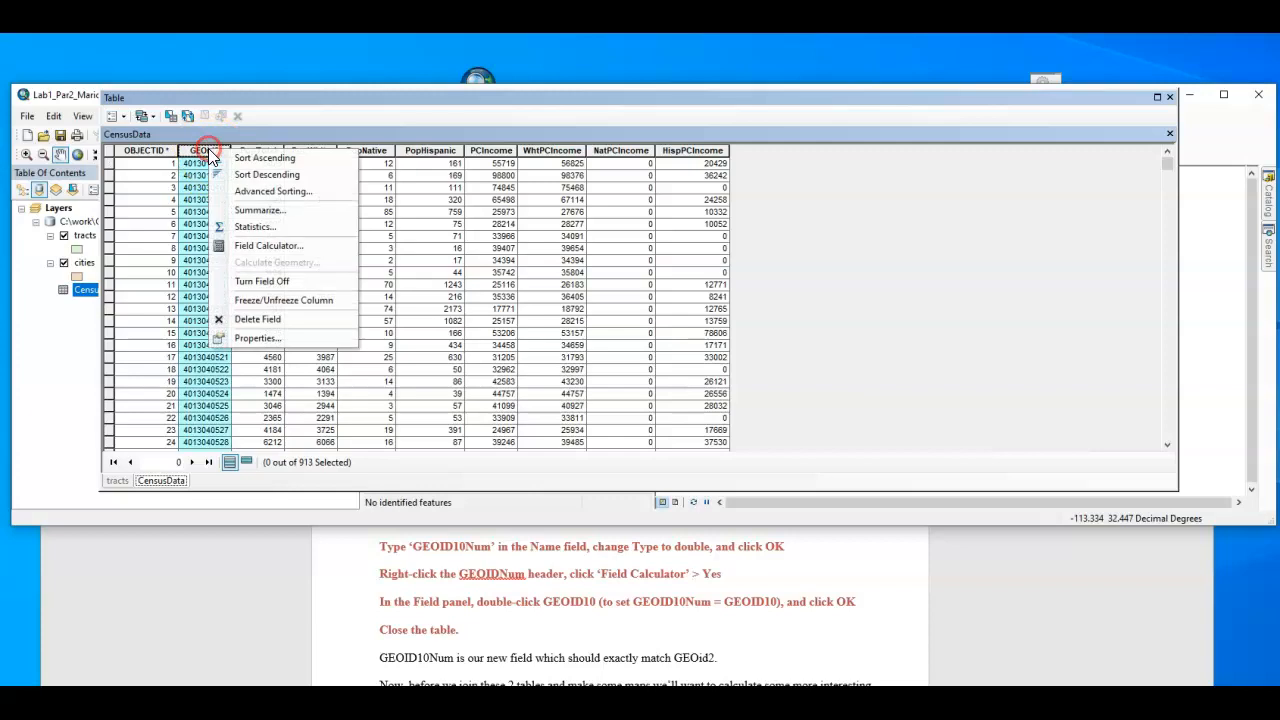
pyautogui.click(246, 337)
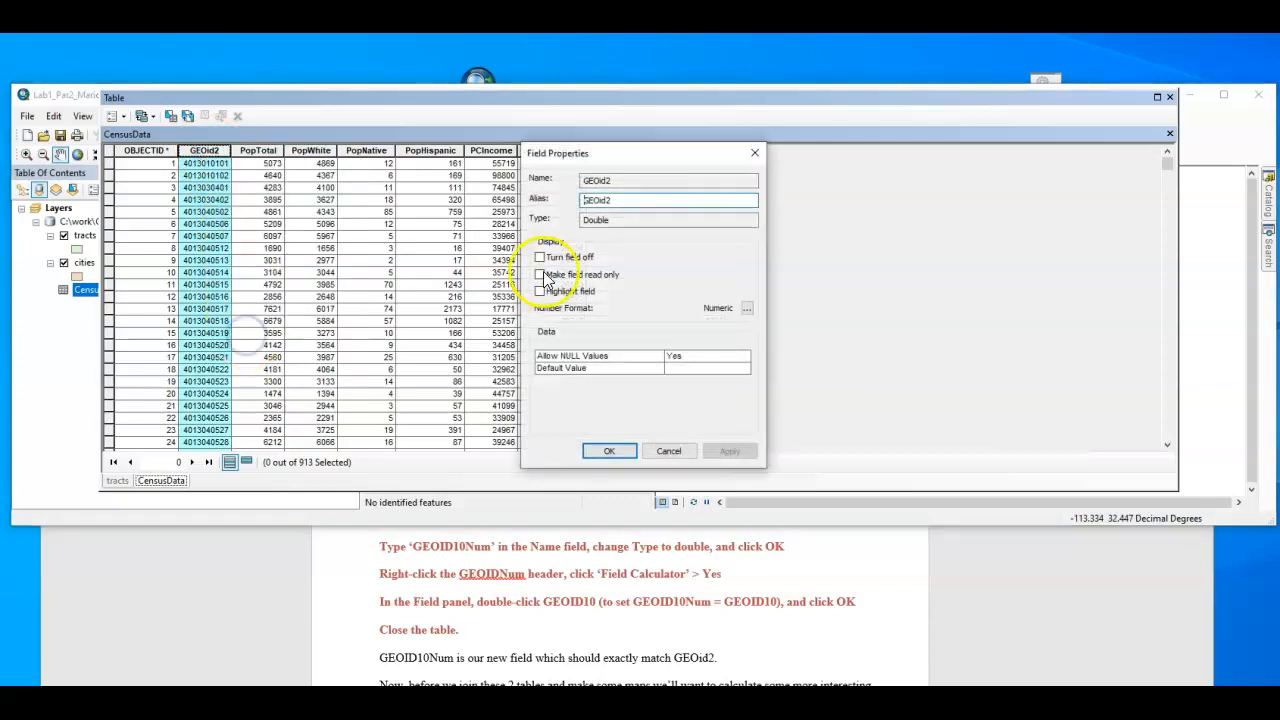
pyautogui.click(755, 152)
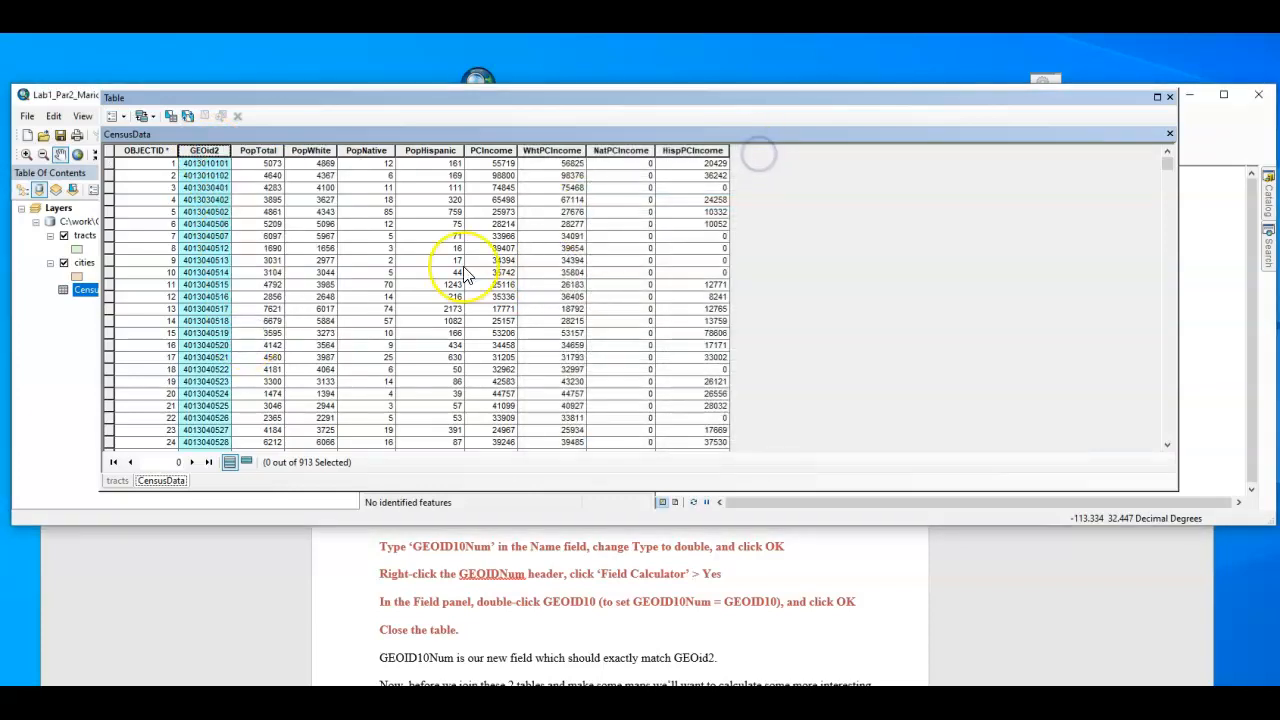